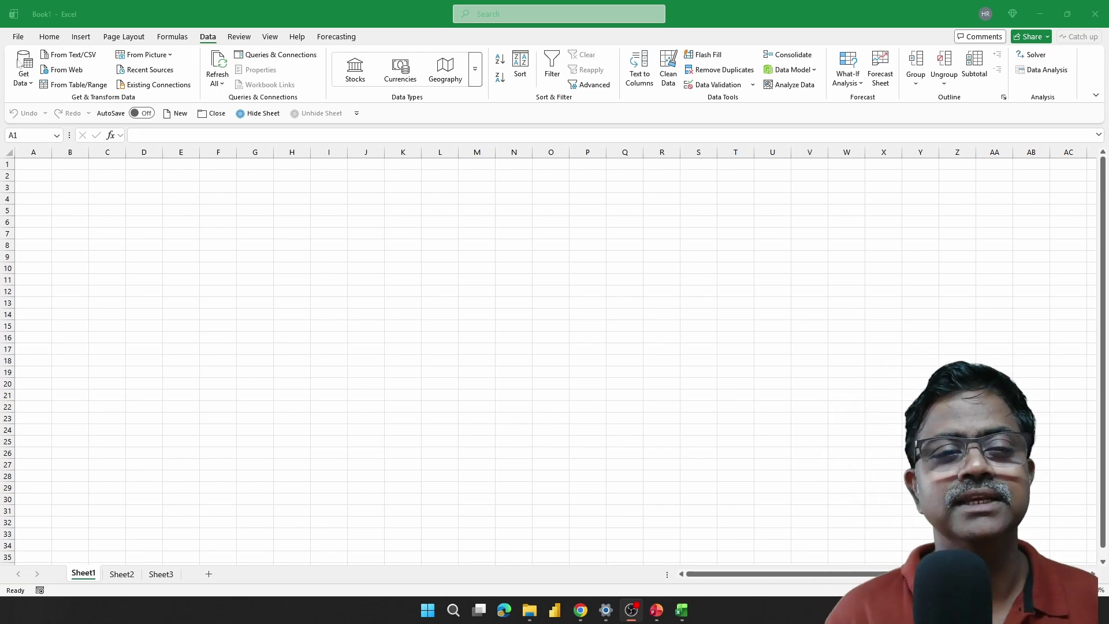
# Open the recent workbooks Dataset1 and Dataset2 to examine their source data
pyautogui.press('alt')
pyautogui.press('f')
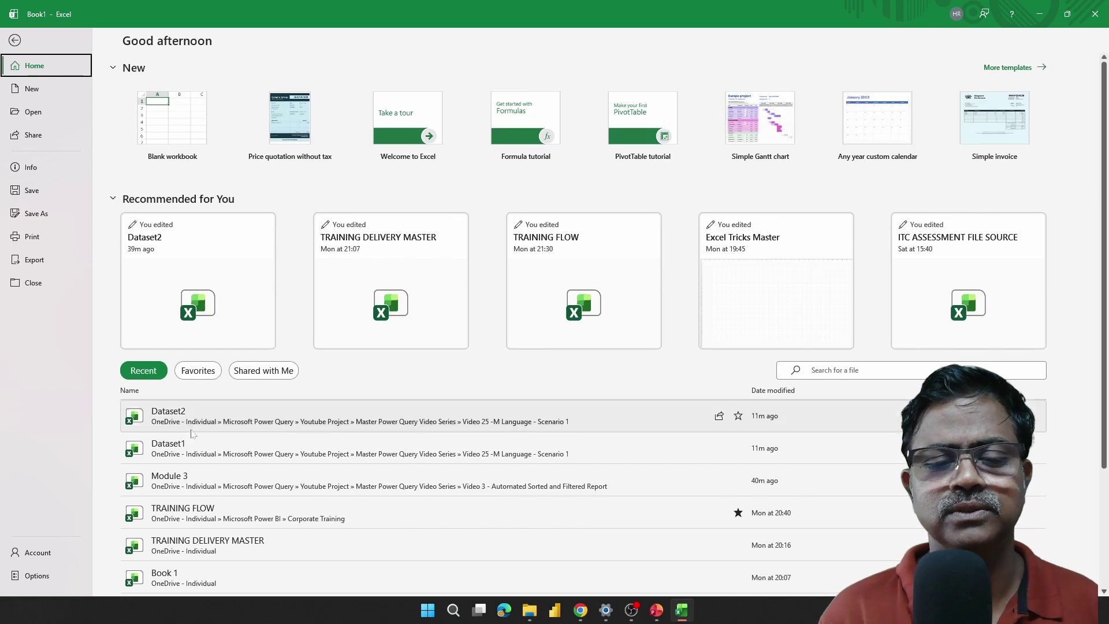
pyautogui.scroll(-4, 192, 433)
pyautogui.click(168, 222)
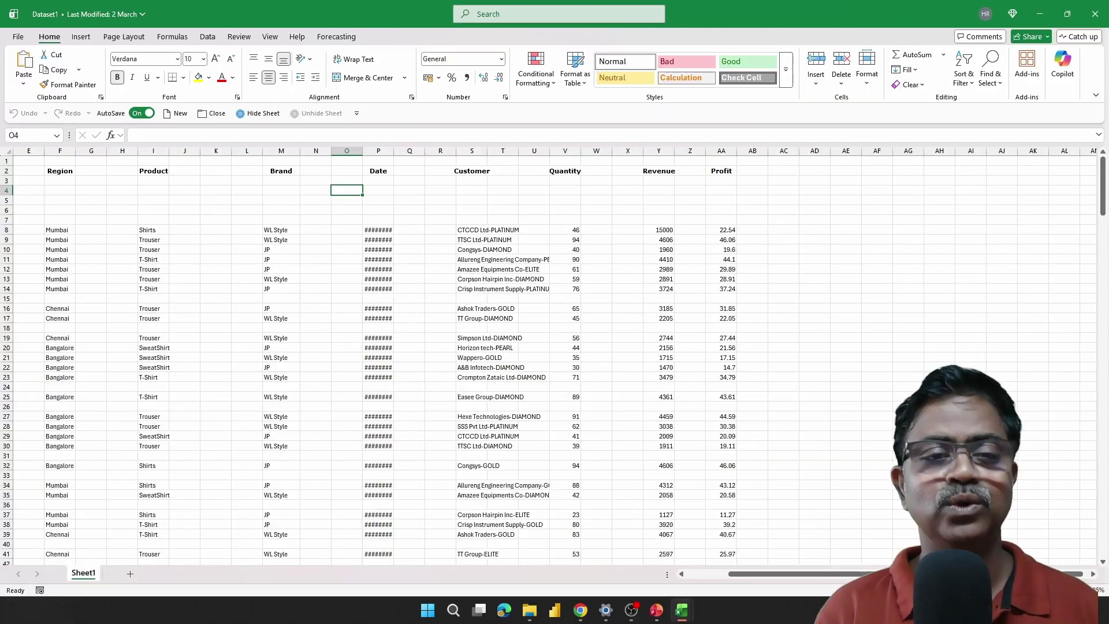
pyautogui.click(19, 38)
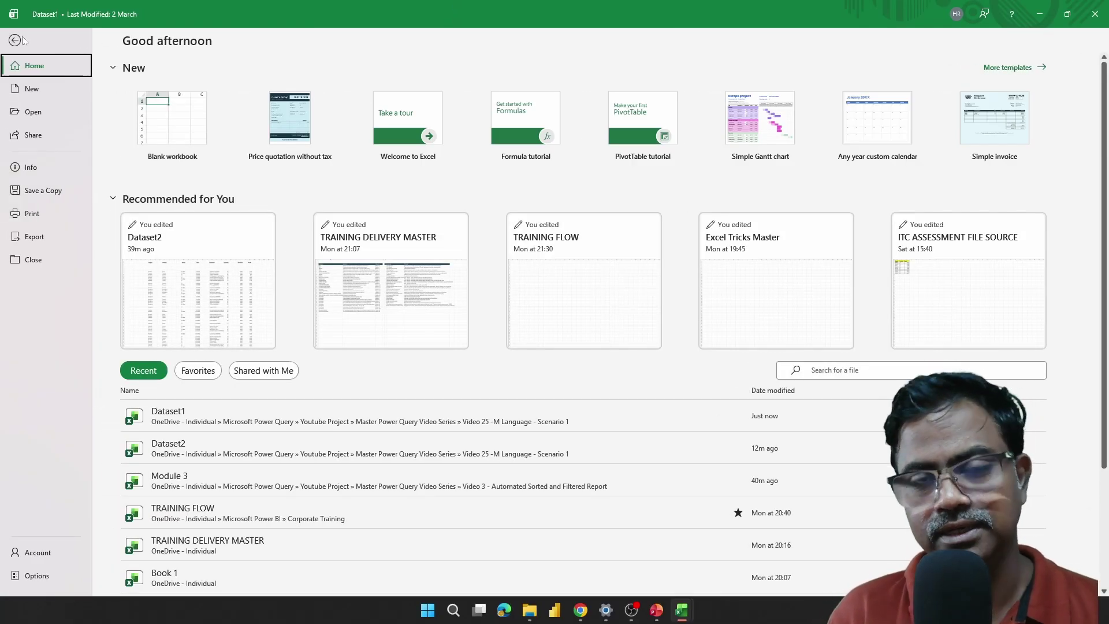
pyautogui.click(219, 448)
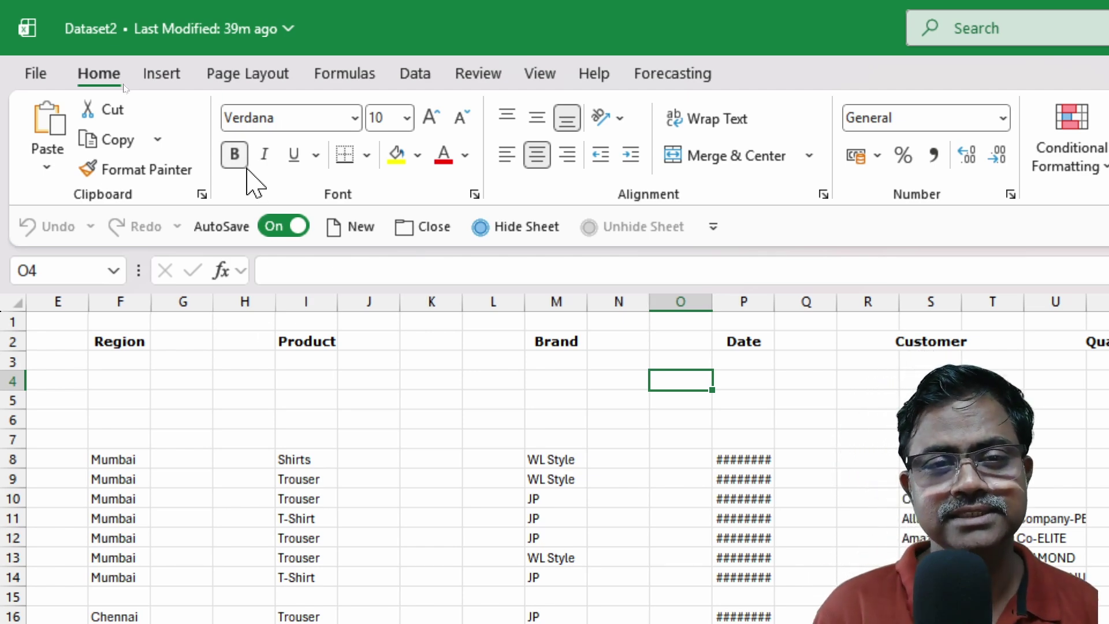
# Return to the blank Book1 workbook and launch the Power Query Editor
pyautogui.press('super')
pyautogui.hotkey('alt', 'Tab')
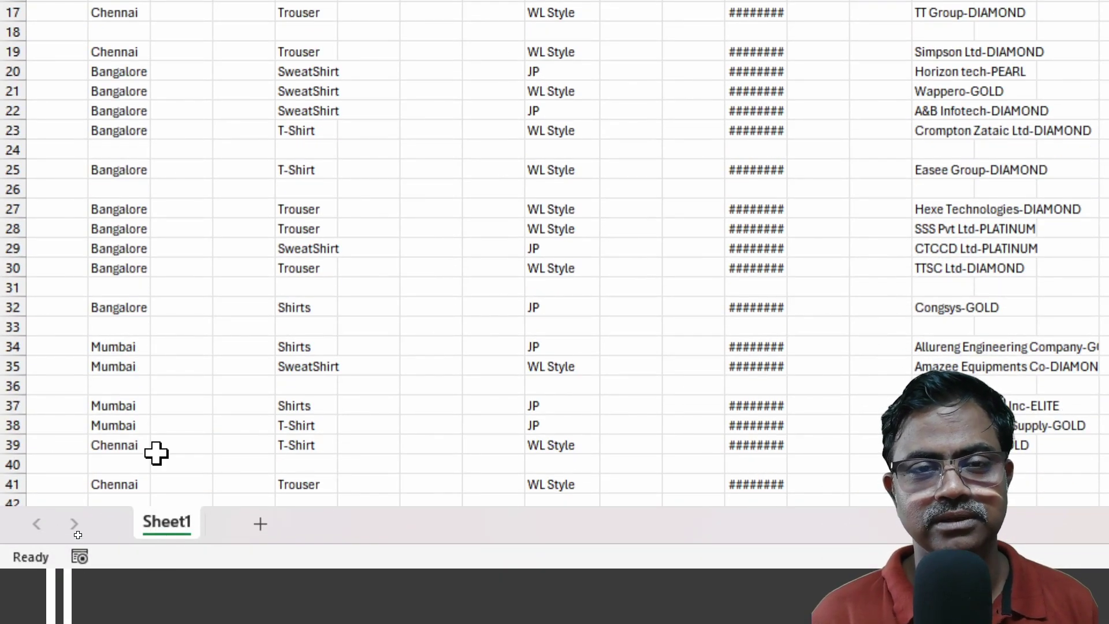
pyautogui.hotkey('alt', 'Tab')
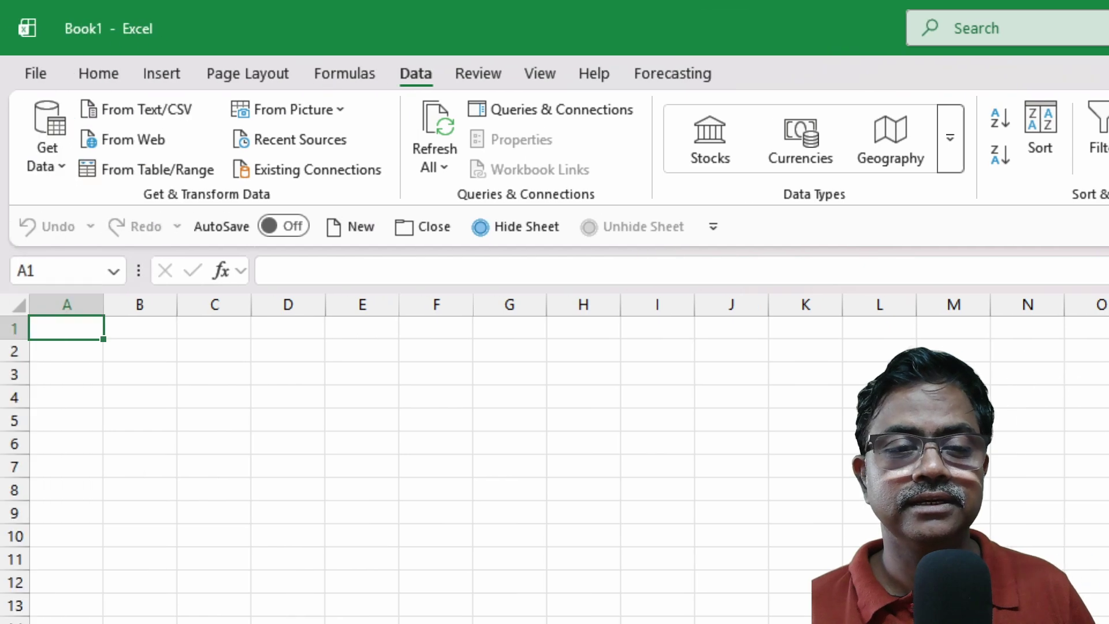
pyautogui.click(54, 165)
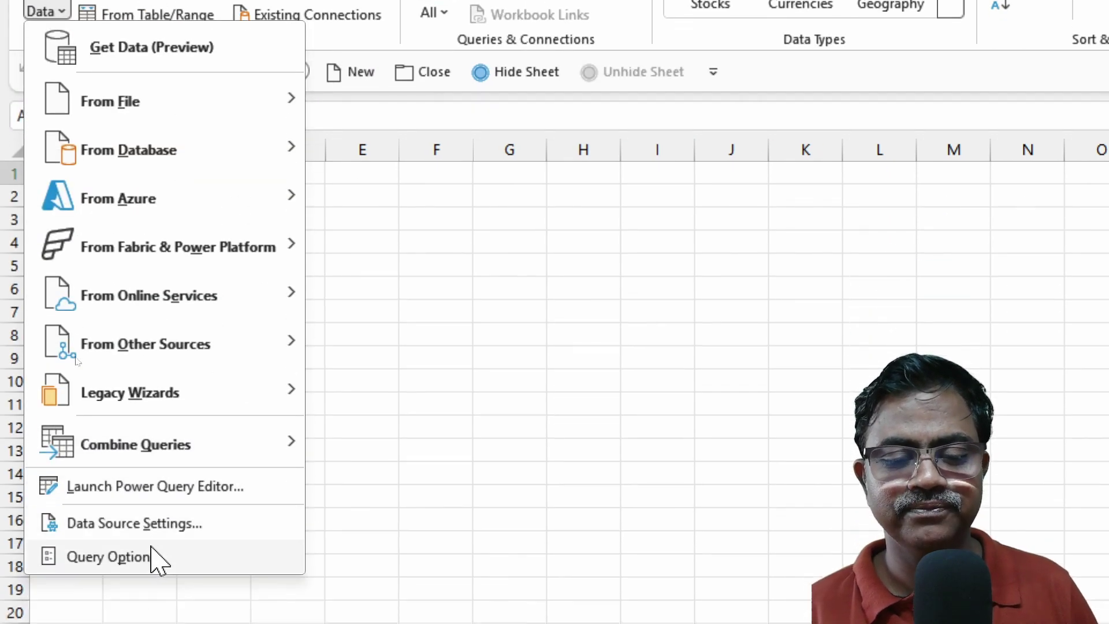
pyautogui.click(171, 466)
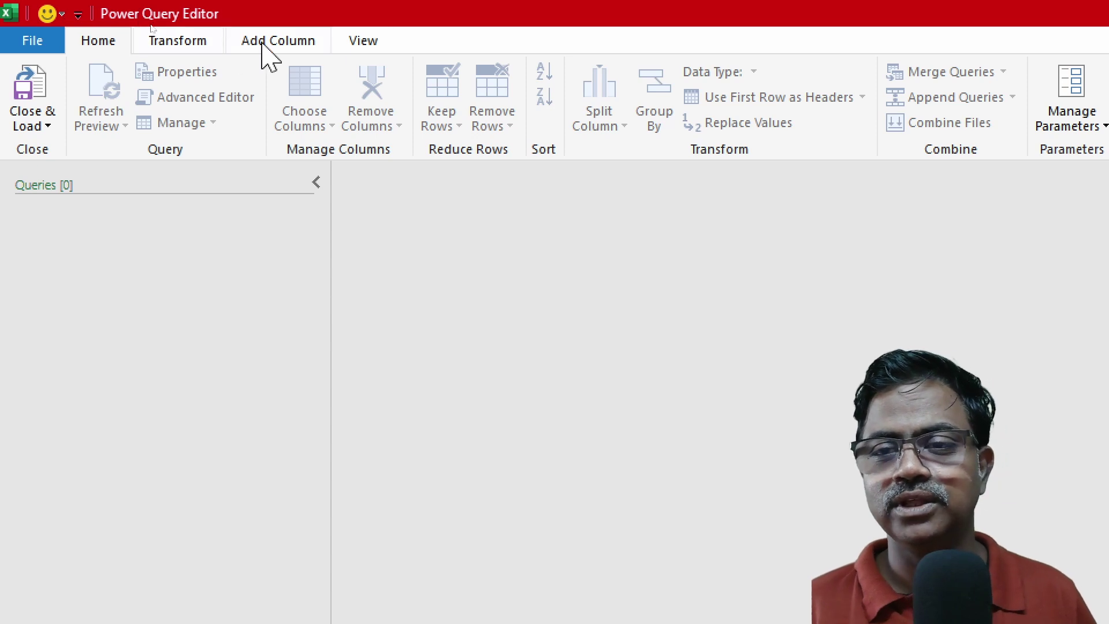
# Import Sheet1 of the Dataset1 Excel workbook as a new query source
pyautogui.click(843, 72)
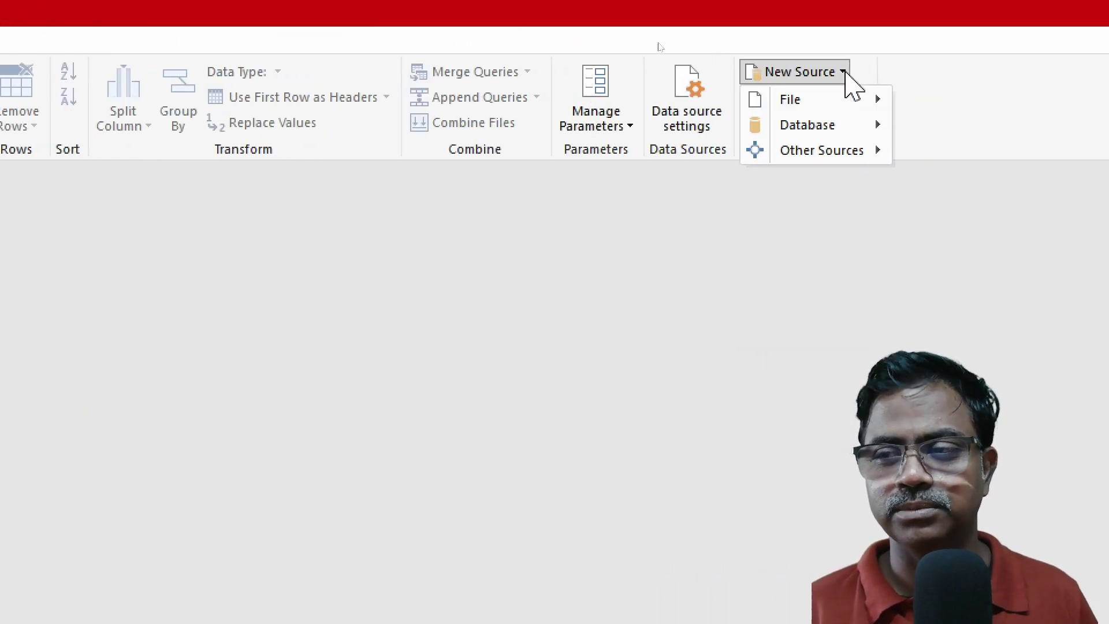
pyautogui.moveTo(835, 100)
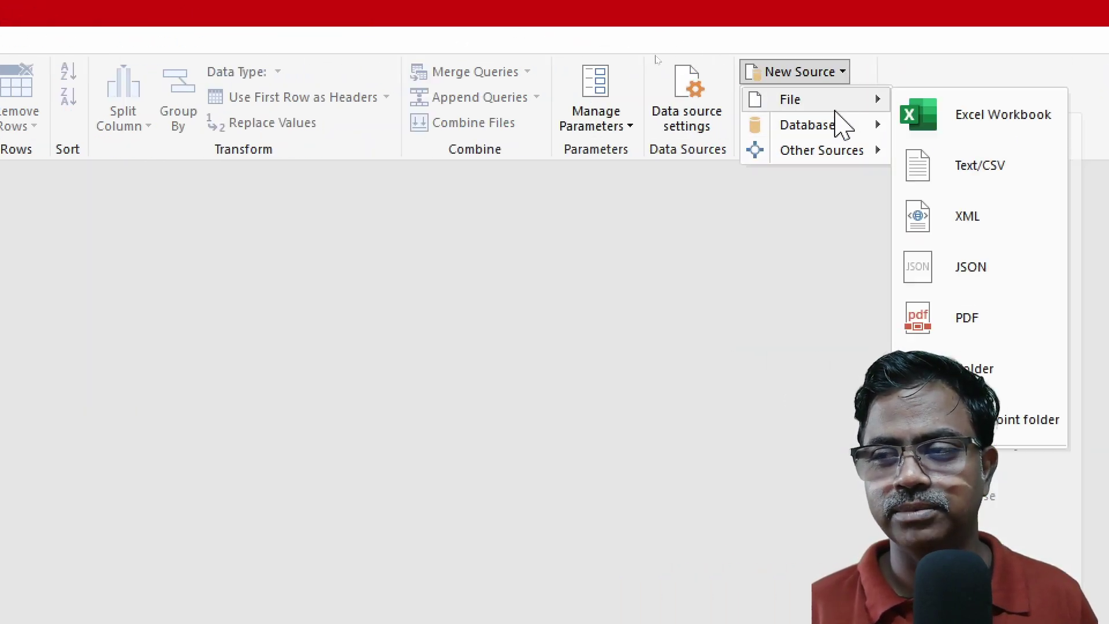
pyautogui.click(959, 114)
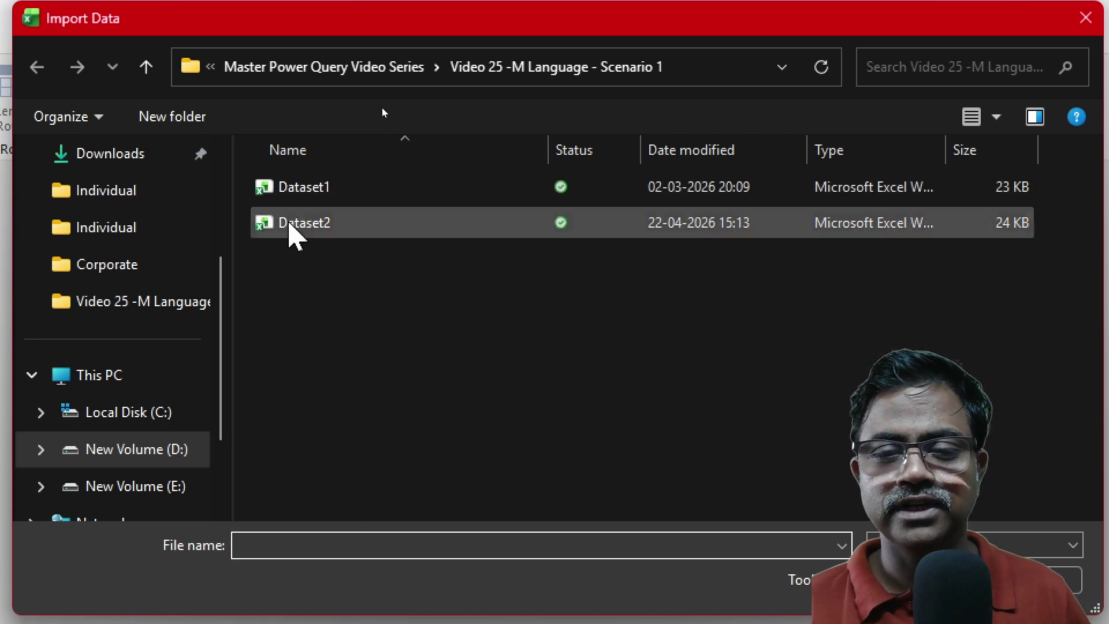
pyautogui.click(304, 194)
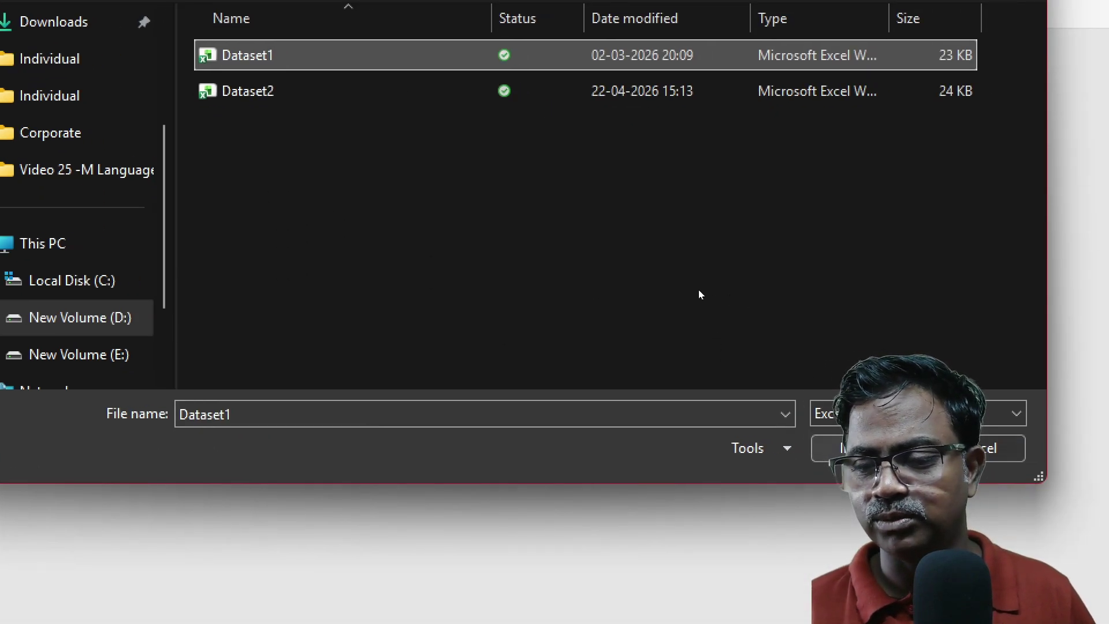
pyautogui.press('Return')
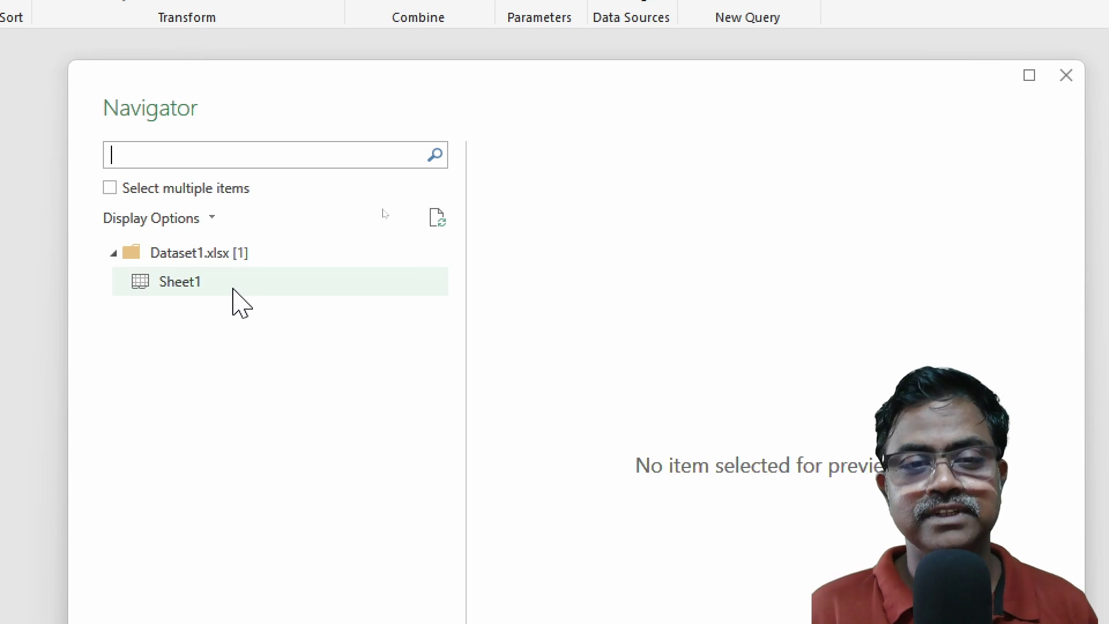
pyautogui.click(234, 284)
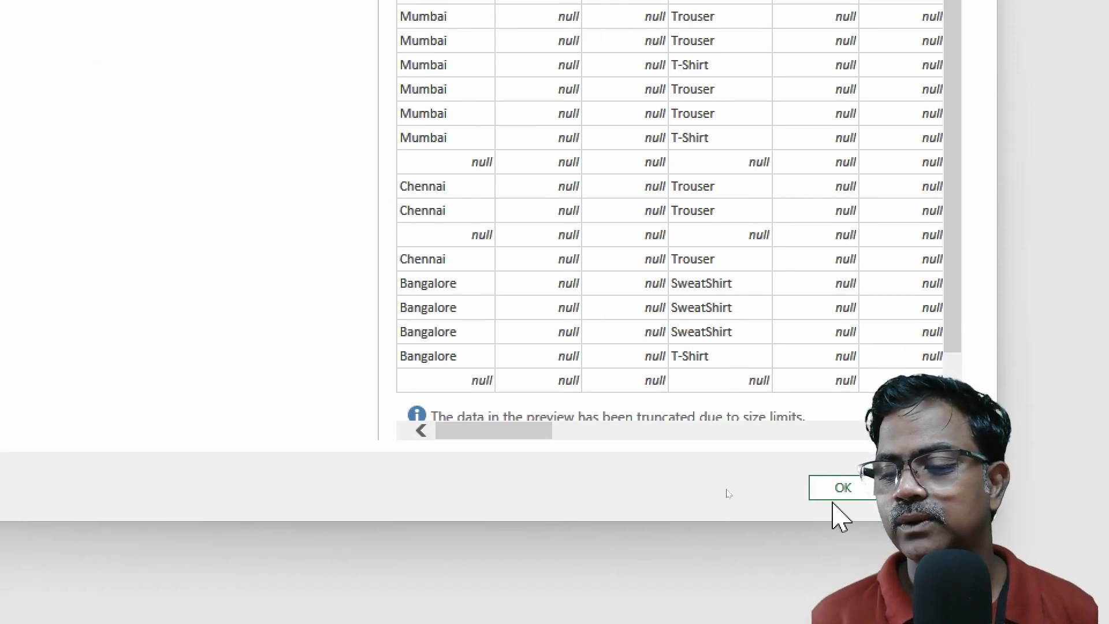
pyautogui.click(835, 494)
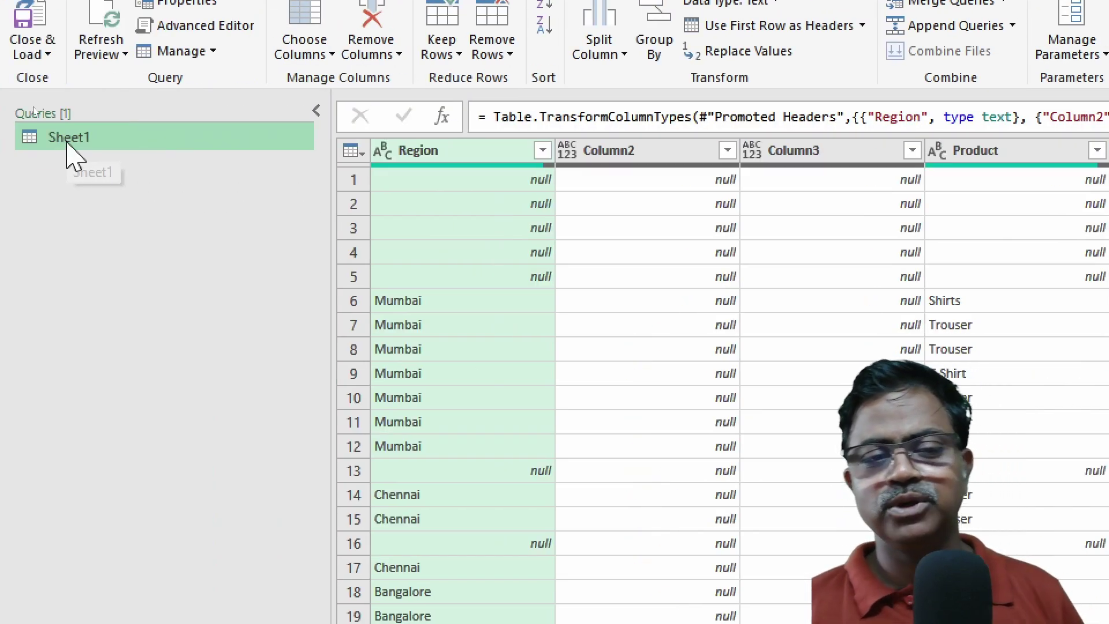
# Rename the Sheet1 query as Cleaned Data and remove the blank rows from its table
pyautogui.doubleClick(67, 143)
pyautogui.write('Cleaned Da')
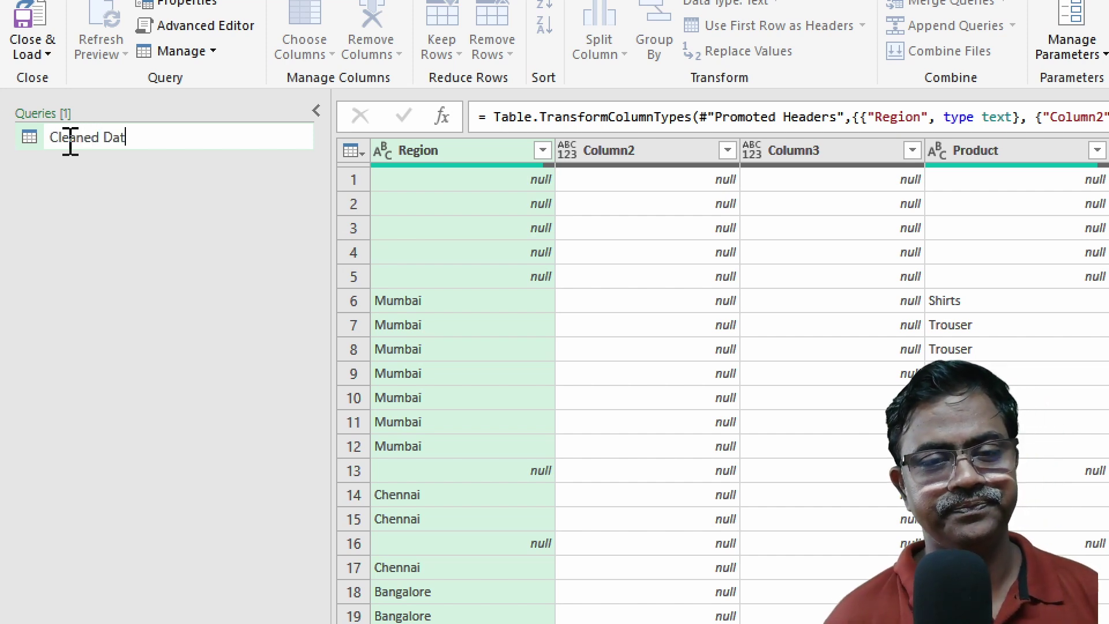
pyautogui.write('ta')
pyautogui.press('Return')
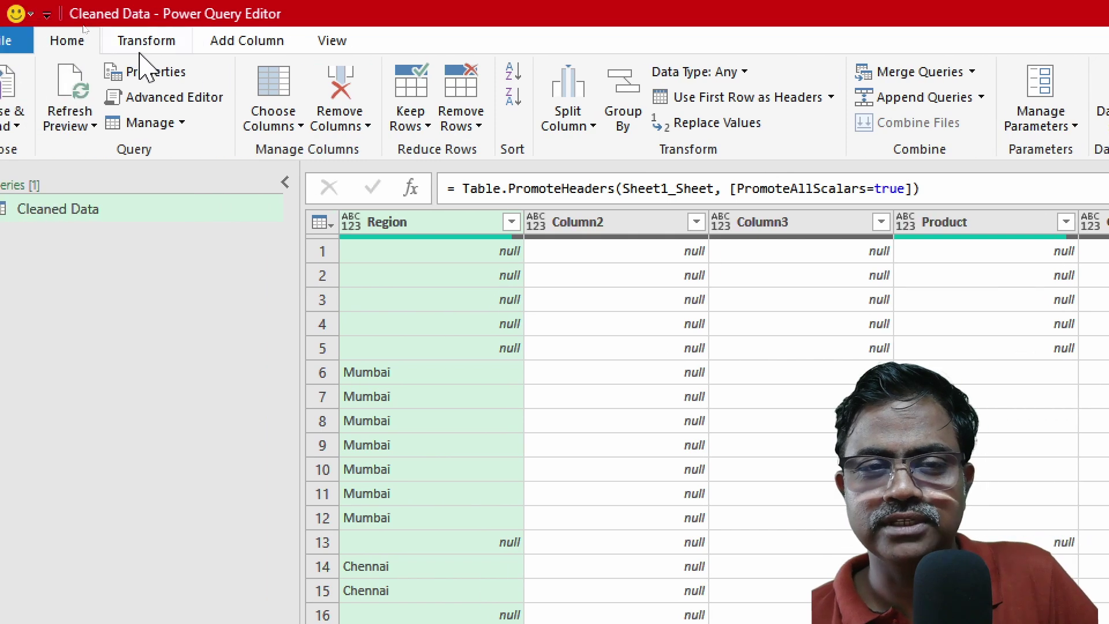
pyautogui.click(487, 126)
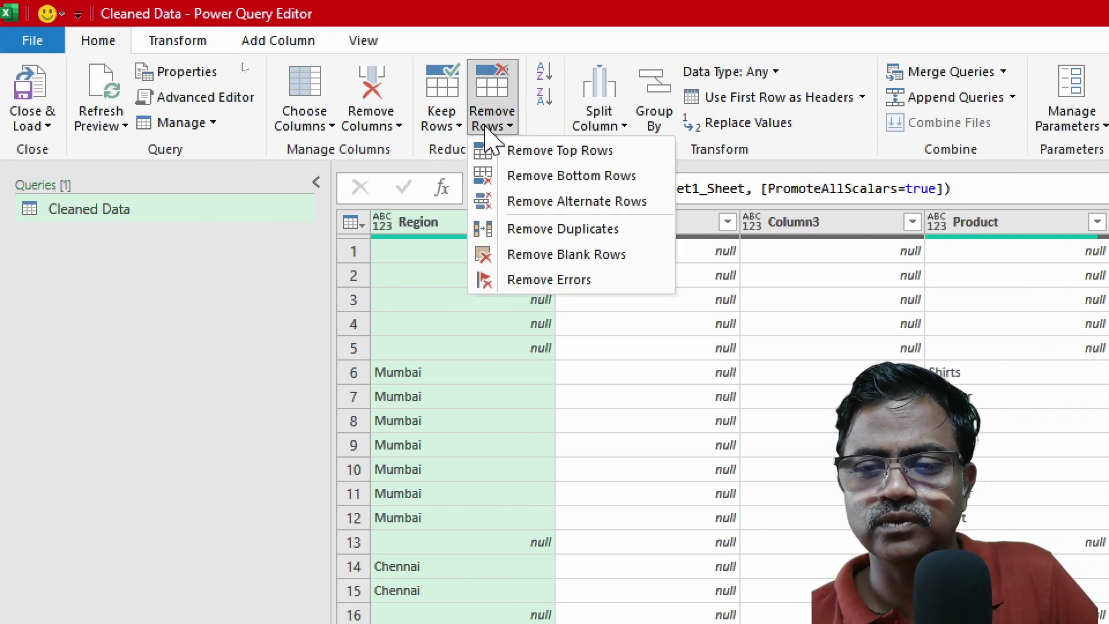
pyautogui.click(583, 259)
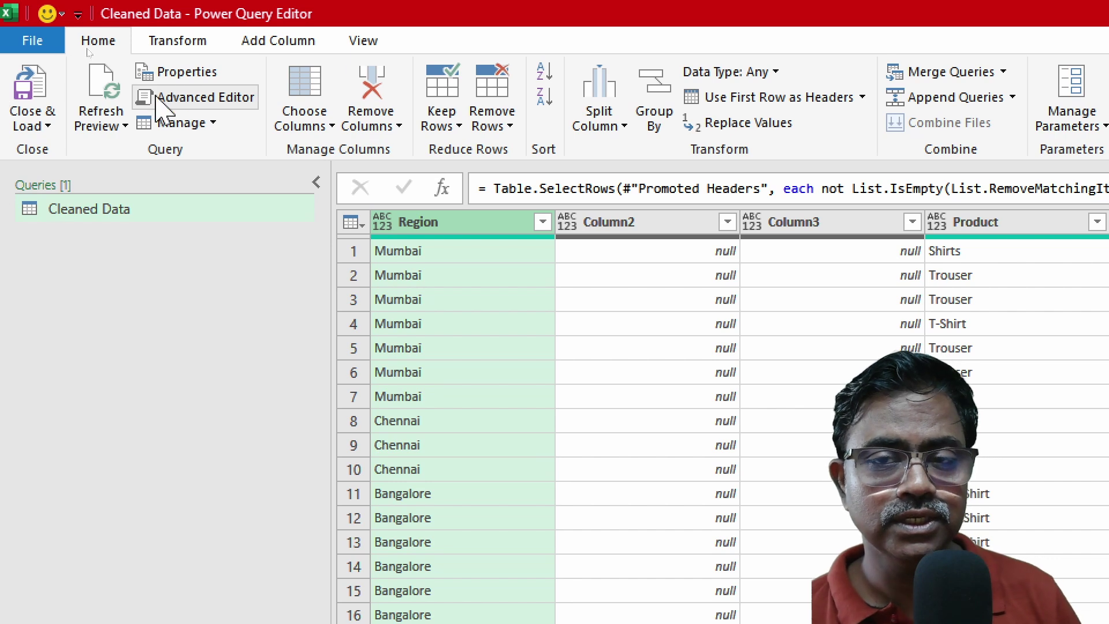
# Keep only the Region, Product, Brand, Date, Customer, Quantity, Revenue and Profit columns in the Cleaned Data query
pyautogui.click(304, 96)
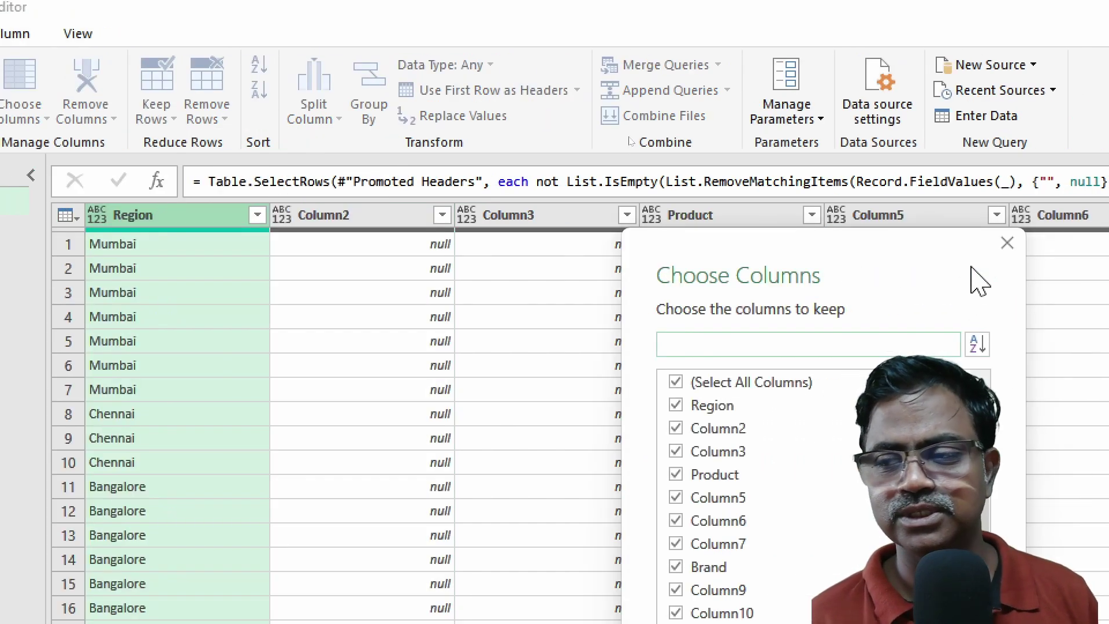
pyautogui.moveTo(892, 266); pyautogui.dragTo(596, 116)
pyautogui.click(379, 234)
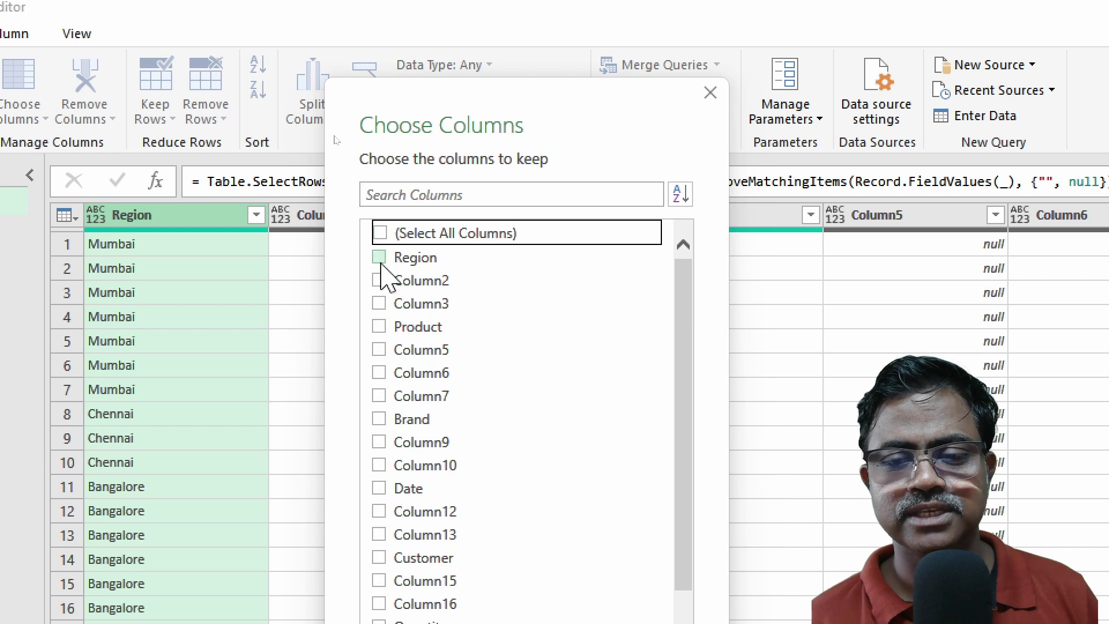
pyautogui.click(380, 258)
pyautogui.click(379, 327)
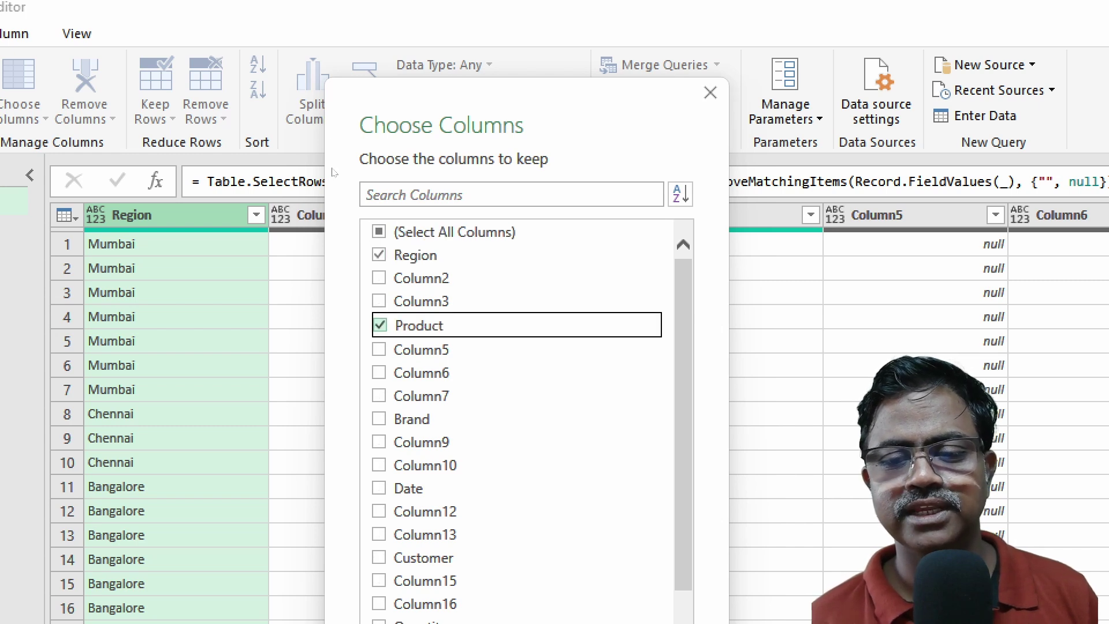
pyautogui.click(379, 419)
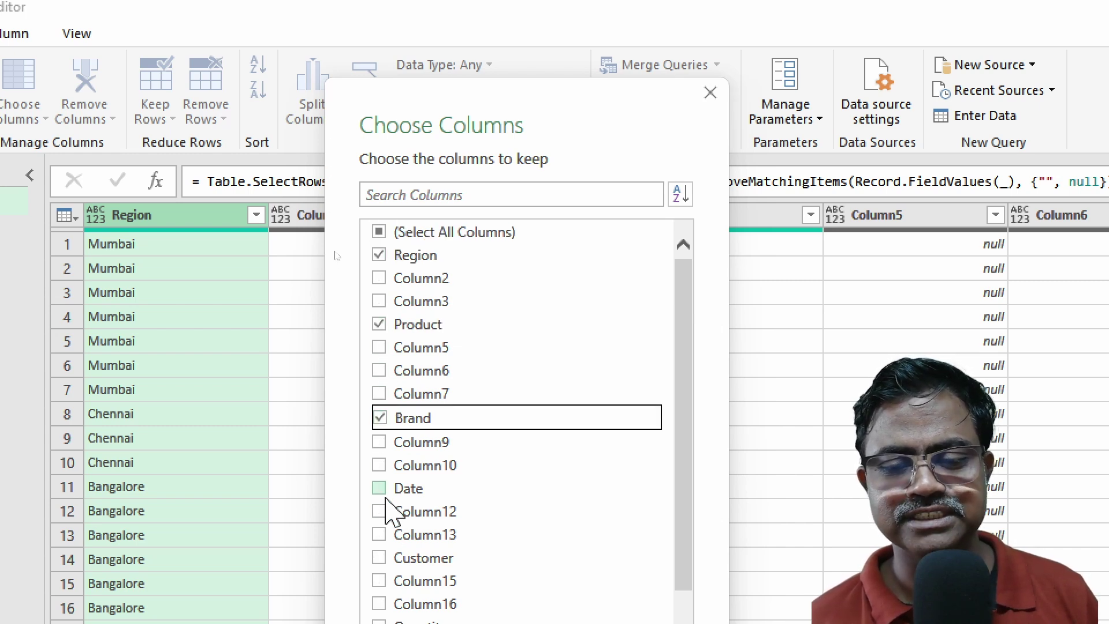
pyautogui.click(380, 488)
pyautogui.scroll(-1, 335, 253)
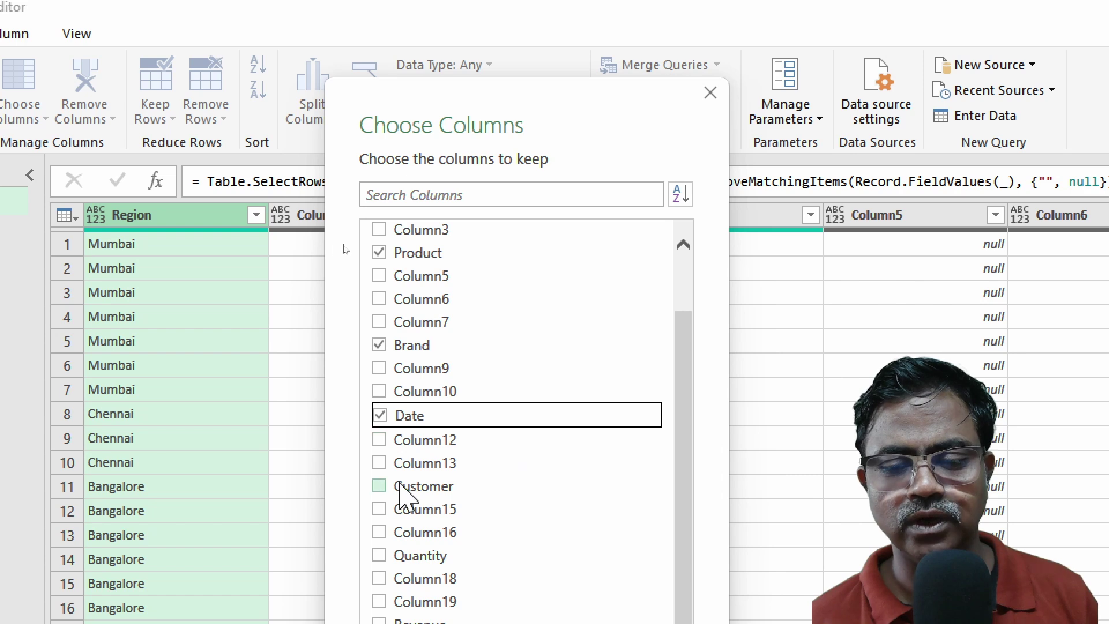
pyautogui.click(382, 487)
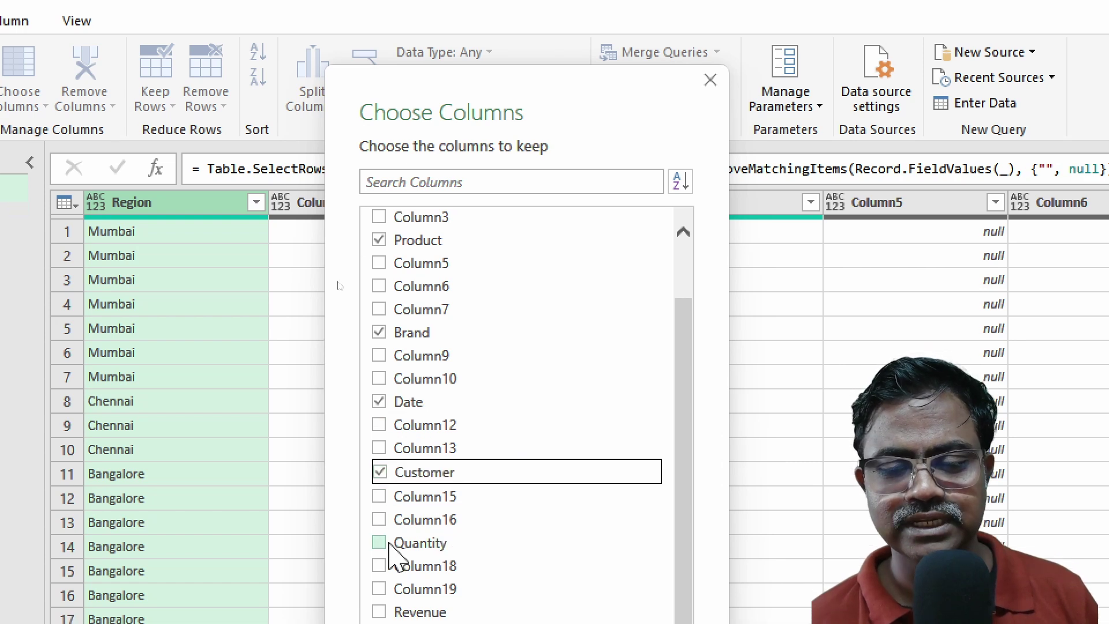
pyautogui.click(377, 542)
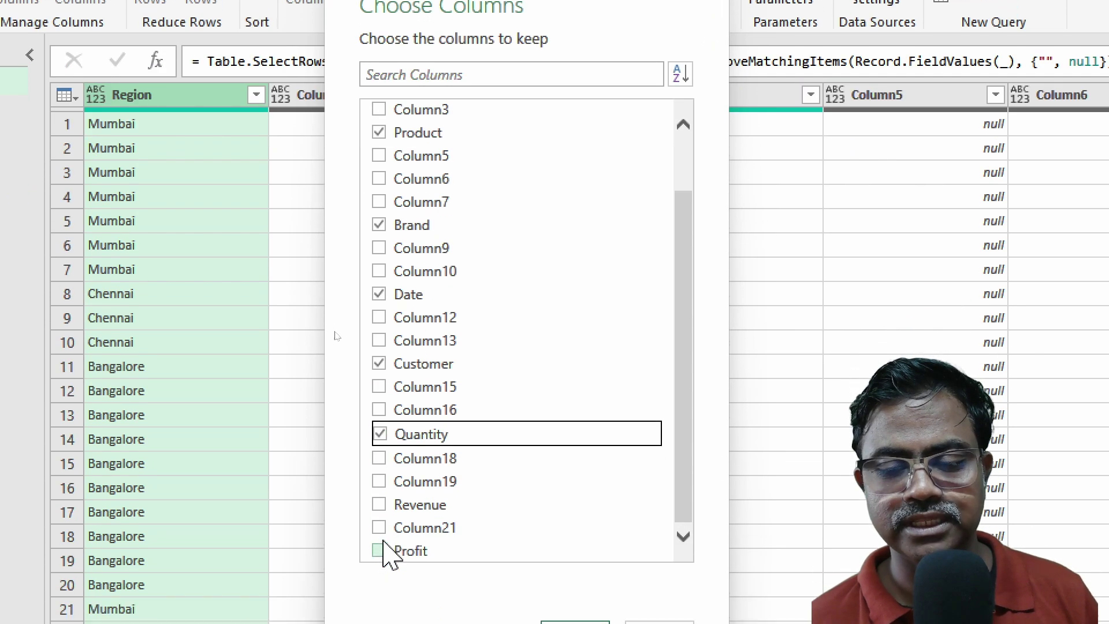
pyautogui.click(379, 506)
pyautogui.click(380, 550)
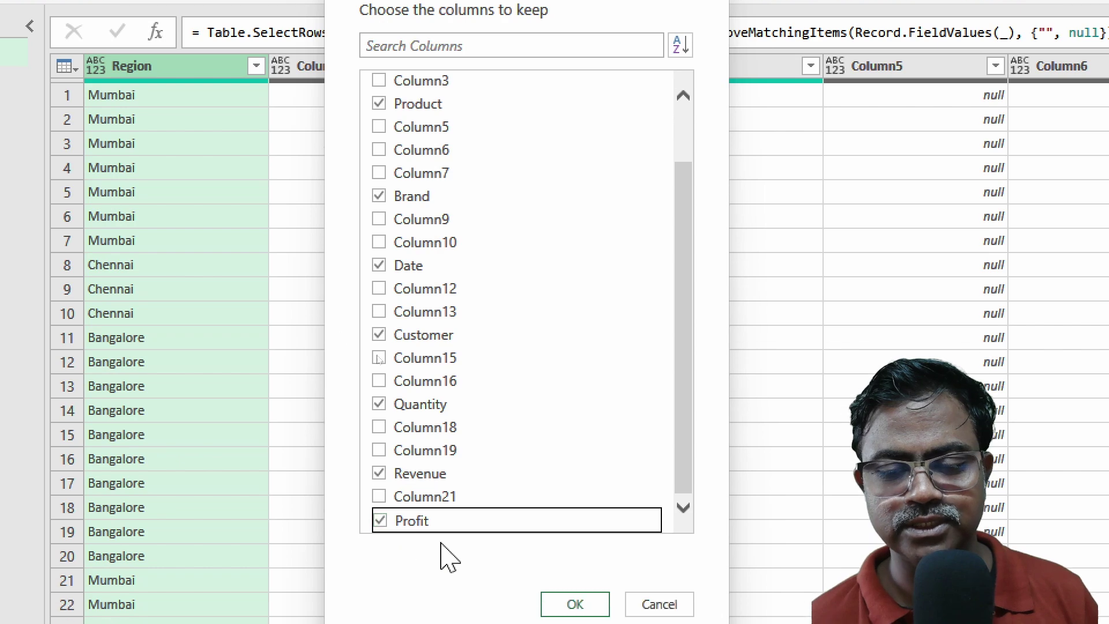
pyautogui.click(577, 541)
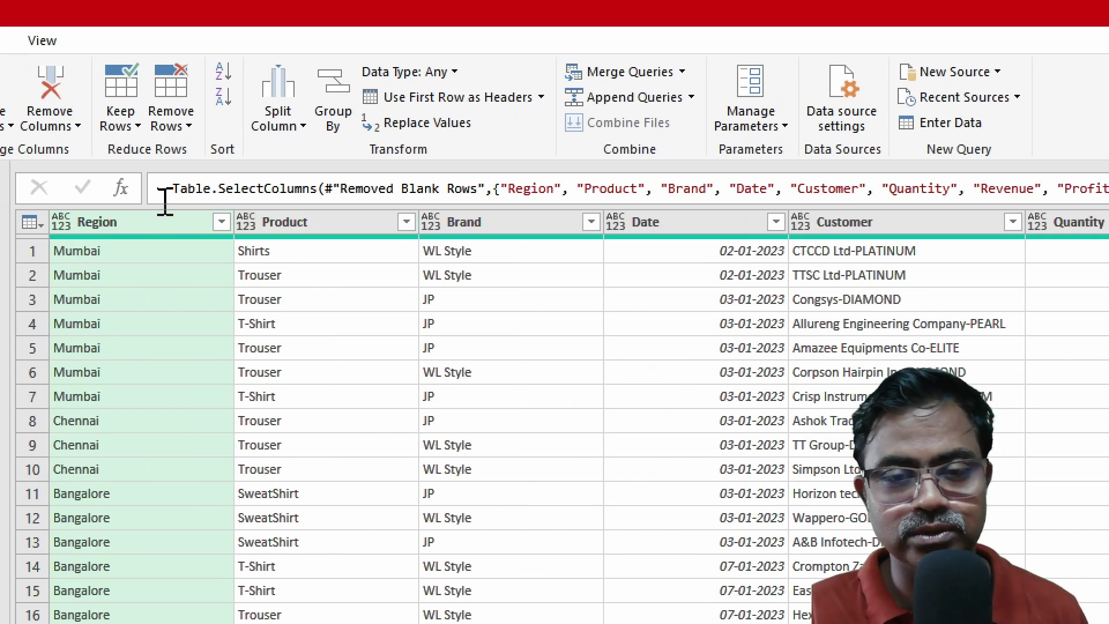
# Detect the data types of all columns in the Cleaned Data query
pyautogui.hotkey('ctrl', 'a')
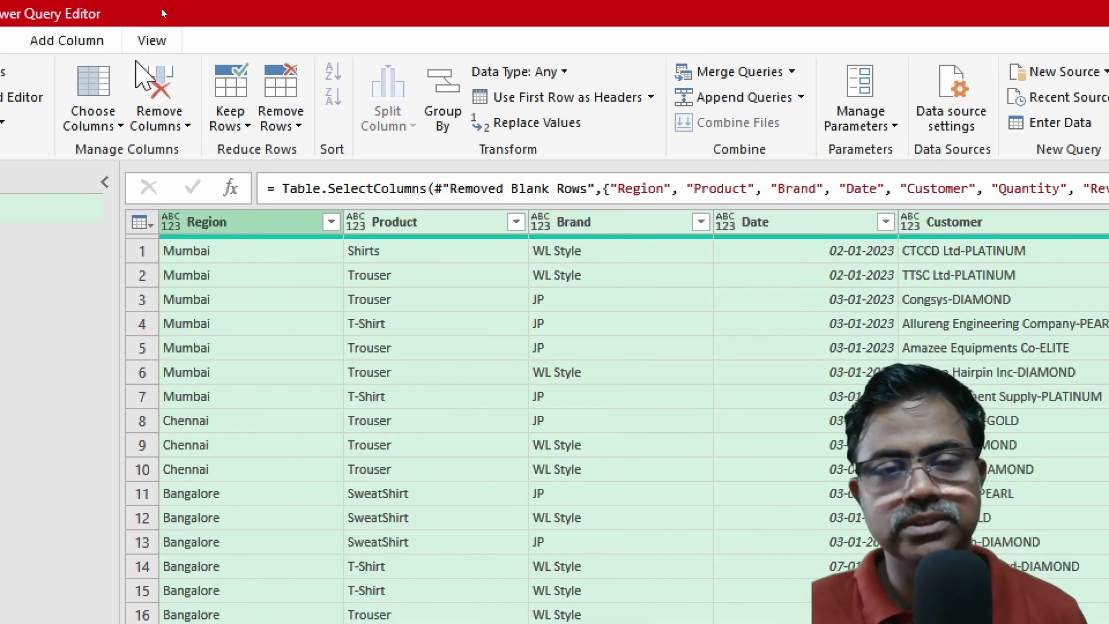
pyautogui.click(158, 42)
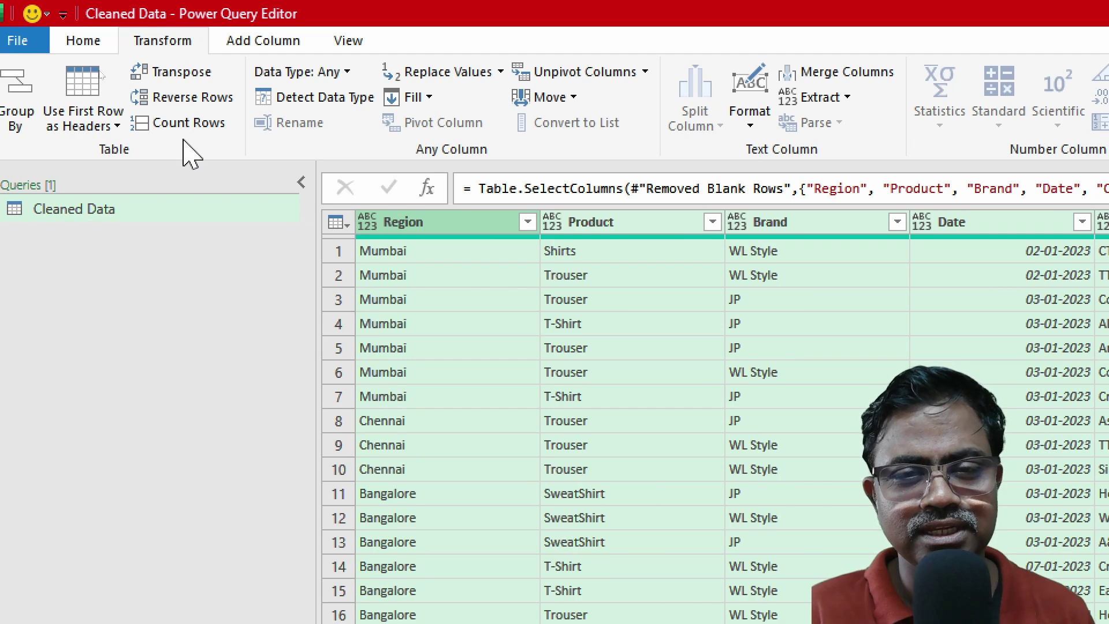
pyautogui.click(336, 111)
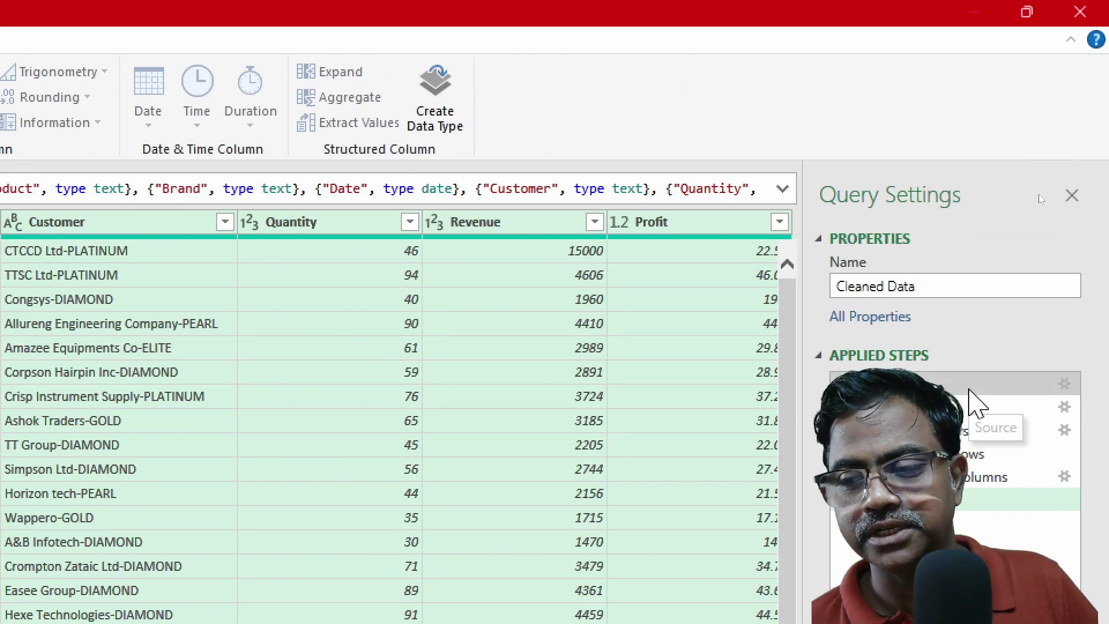
# Point the Source step of the Cleaned Data query to the Dataset2.xlsx workbook in the same folder
pyautogui.click(970, 391)
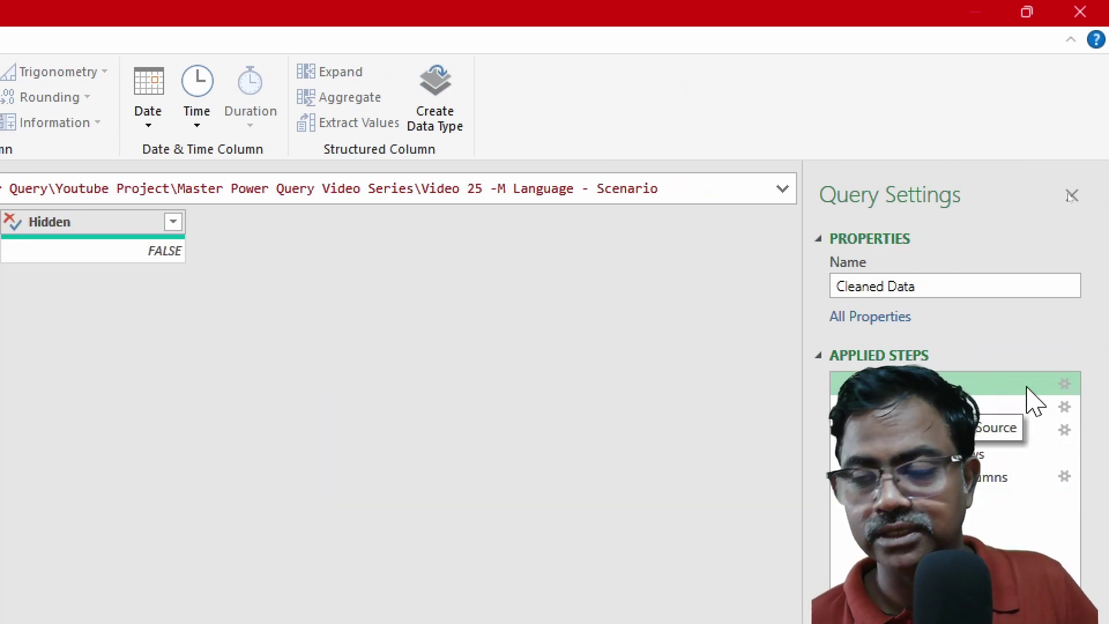
pyautogui.click(1065, 384)
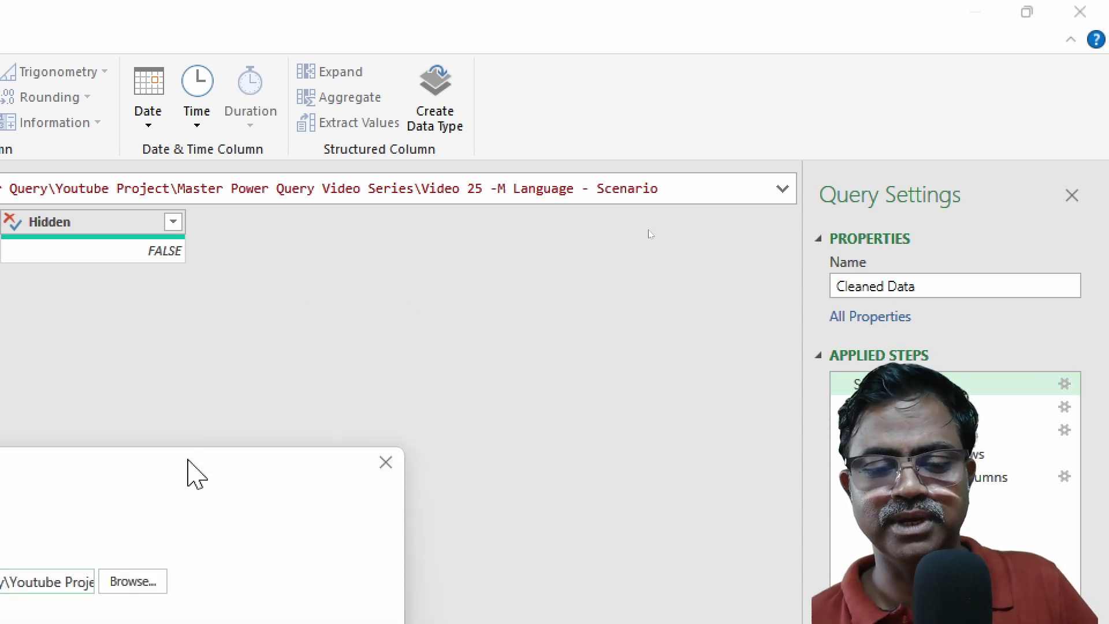
pyautogui.moveTo(189, 470); pyautogui.dragTo(636, 112)
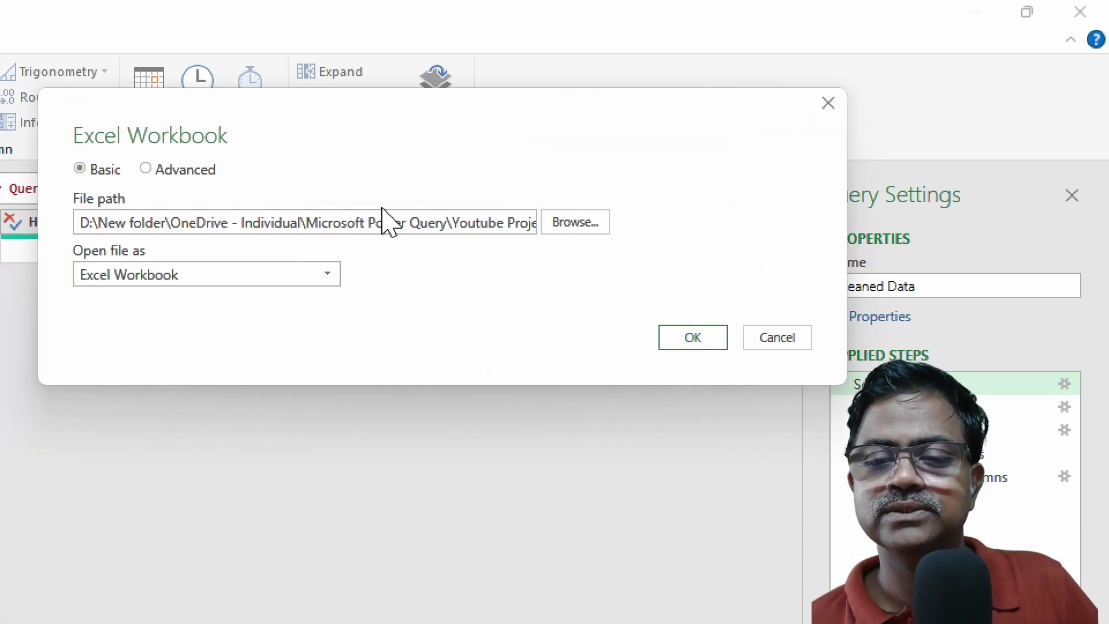
pyautogui.click(402, 223)
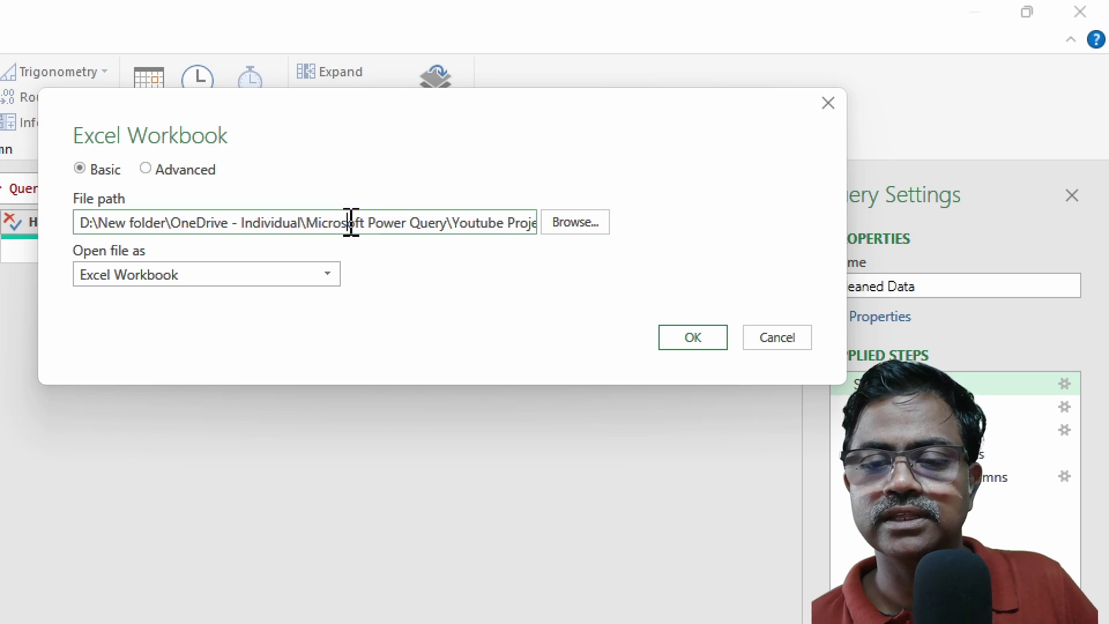
pyautogui.moveTo(349, 223); pyautogui.dragTo(814, 263)
pyautogui.click(501, 222)
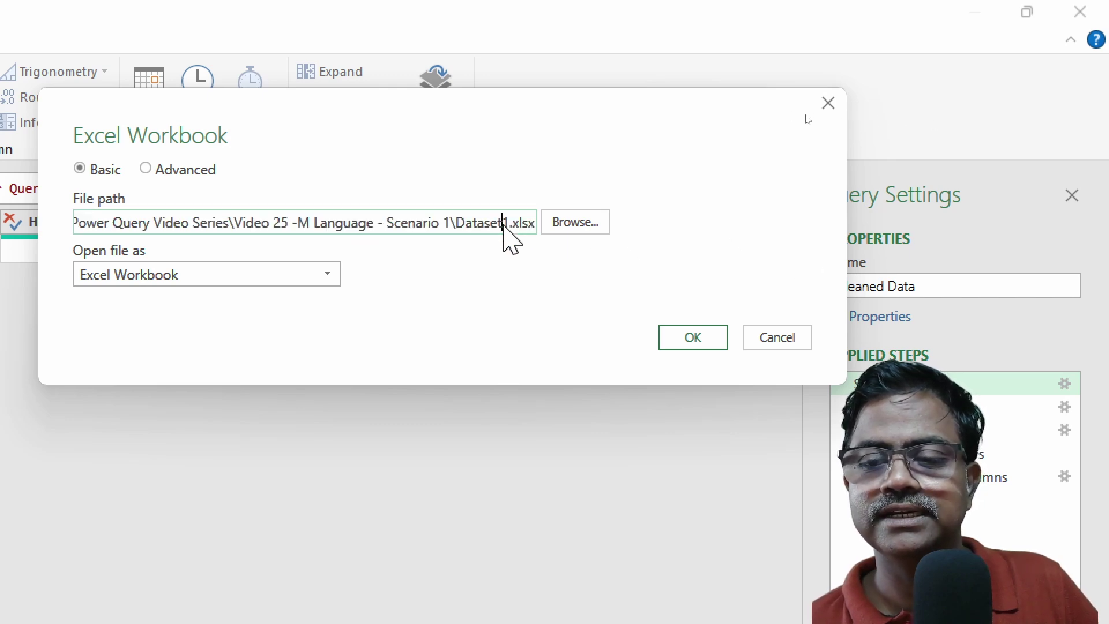
pyautogui.press('Delete')
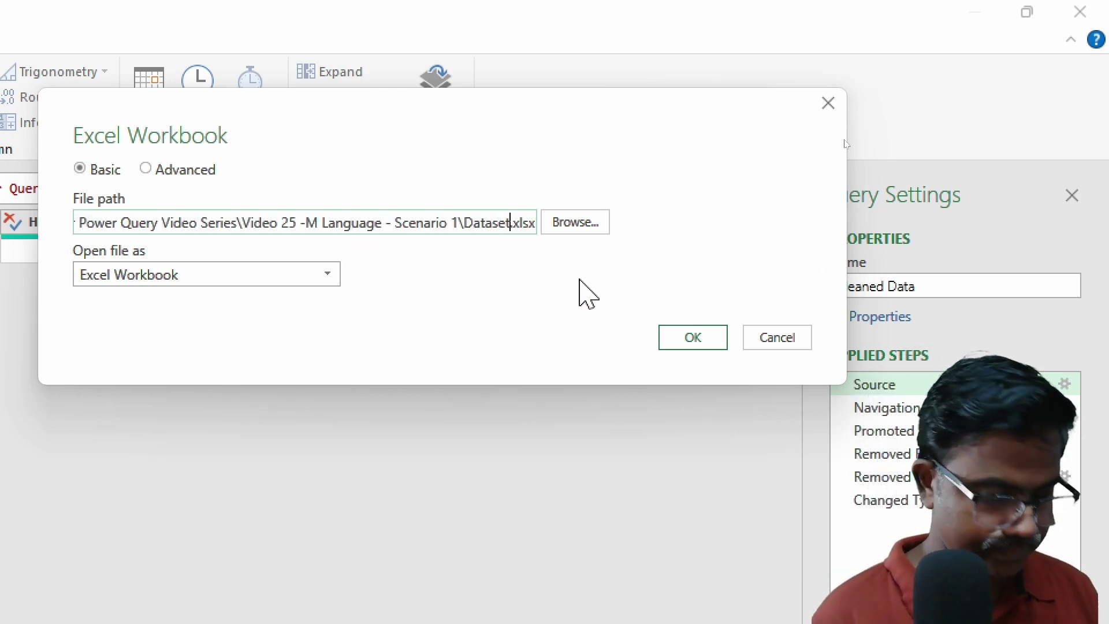
pyautogui.write('2')
pyautogui.click(681, 342)
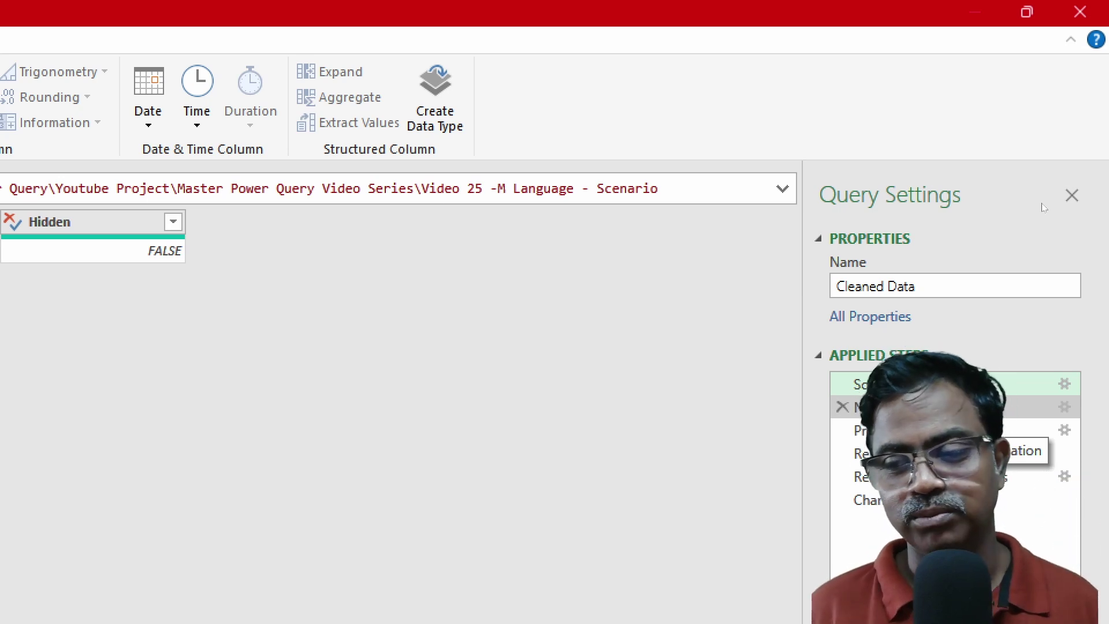
# Check the Navigation and Changed Type steps for errors, and review the query's M code in the Advanced Editor
pyautogui.click(924, 407)
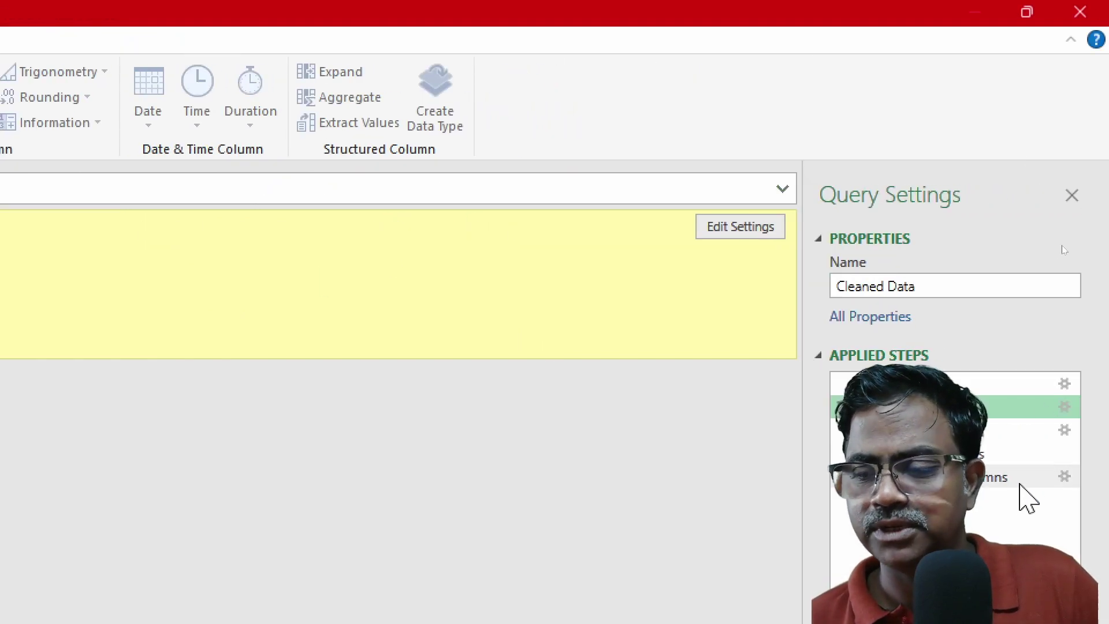
pyautogui.click(1026, 499)
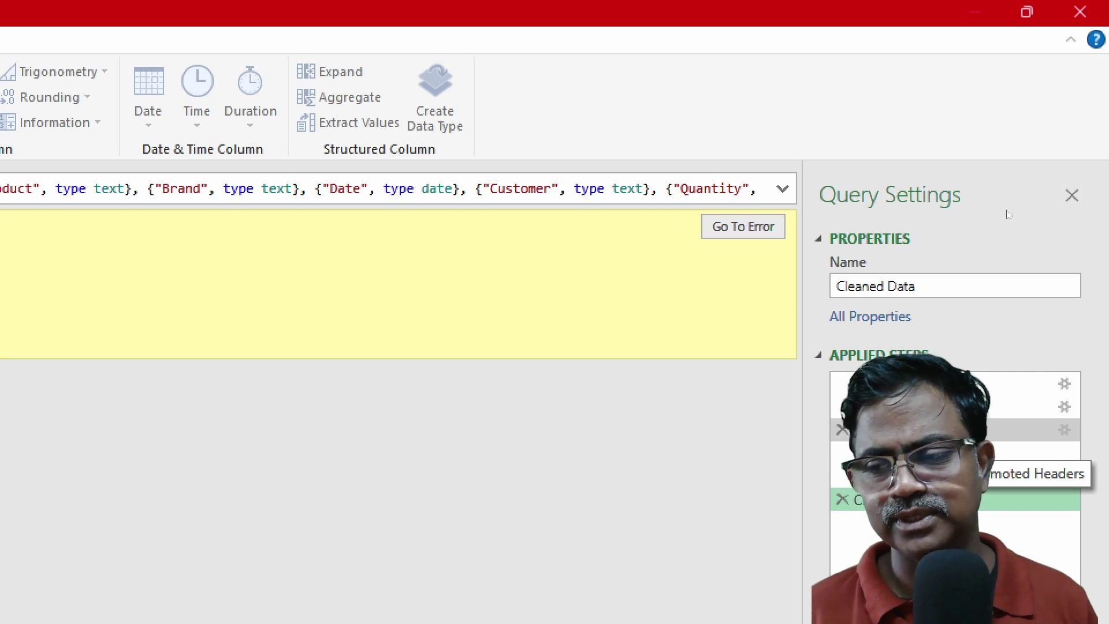
pyautogui.click(907, 407)
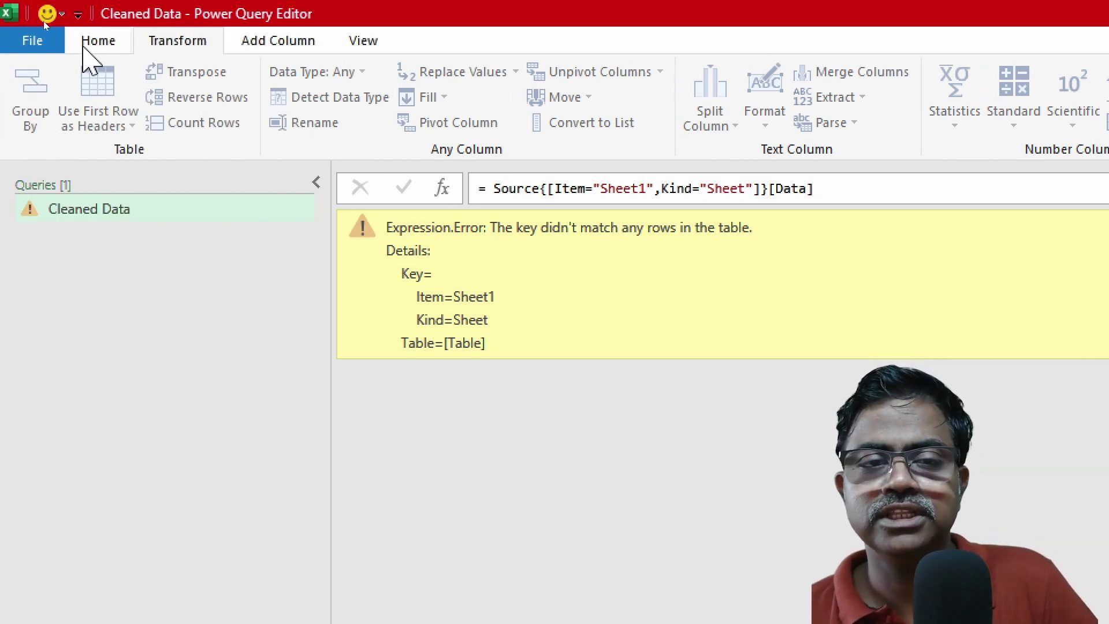
pyautogui.click(99, 42)
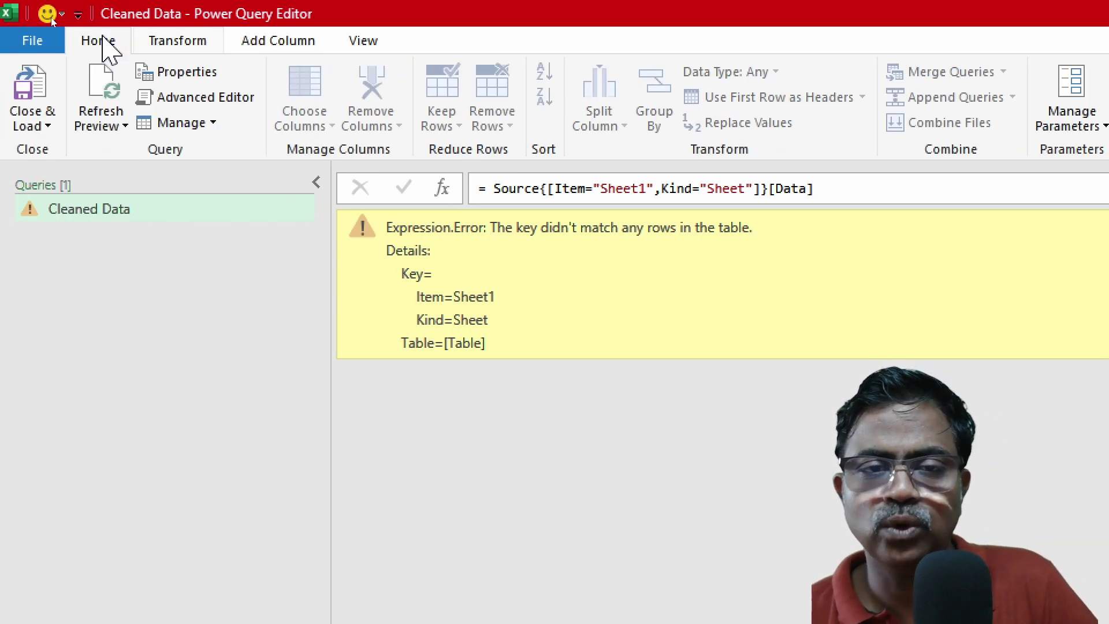
pyautogui.click(219, 99)
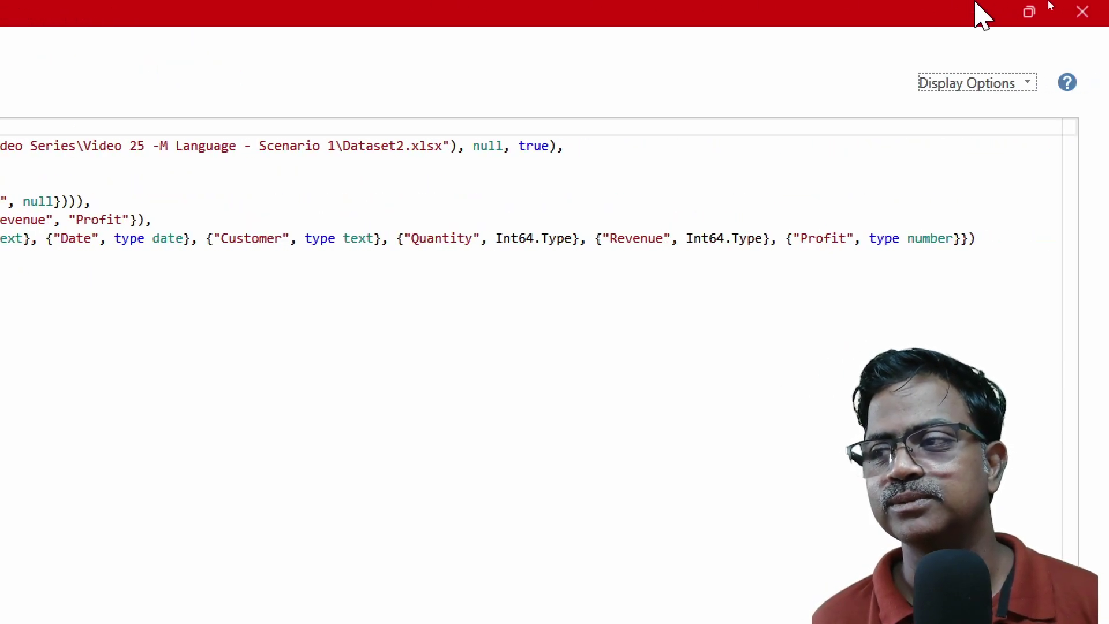
pyautogui.click(1091, 14)
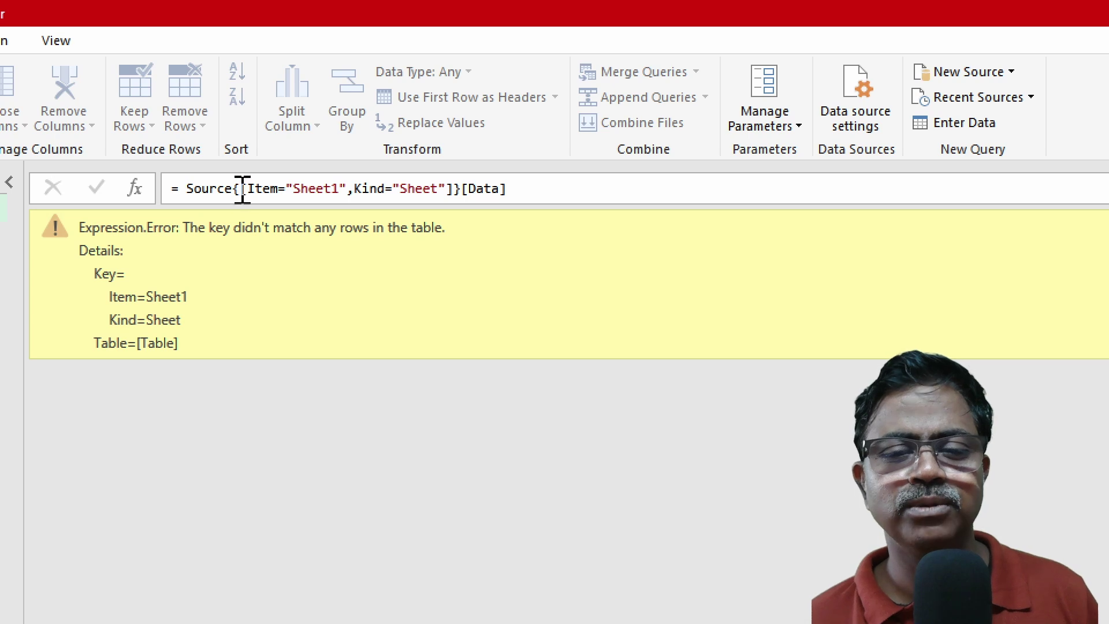
# Change the Navigation step's formula to = Source{0}[Data] and check the output of the Changed Type step
pyautogui.moveTo(242, 188); pyautogui.dragTo(453, 188)
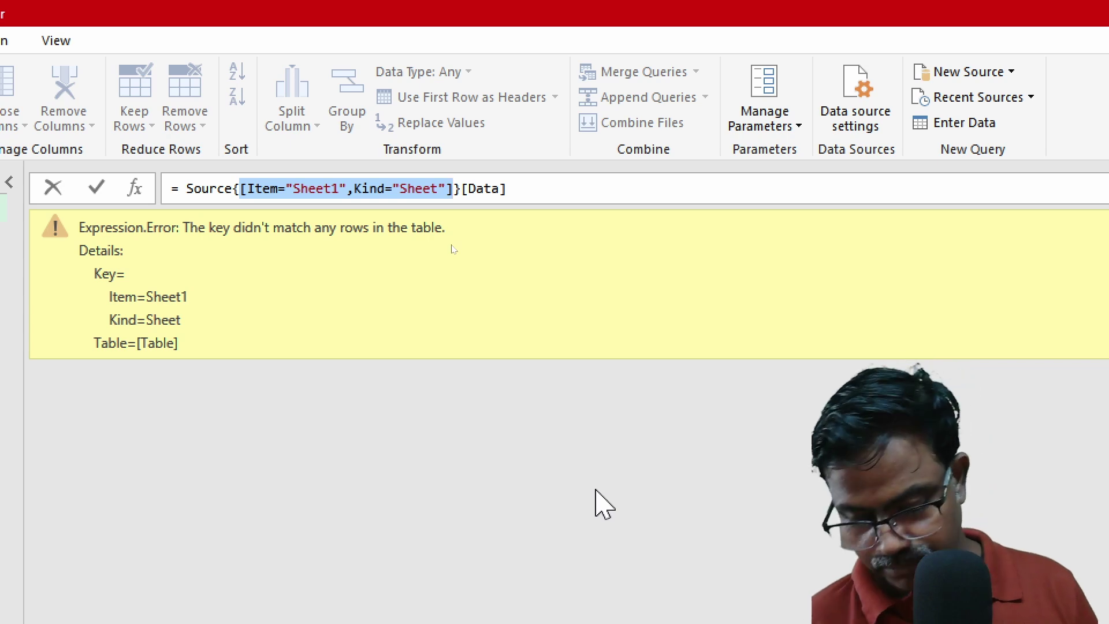
pyautogui.press('BackSpace')
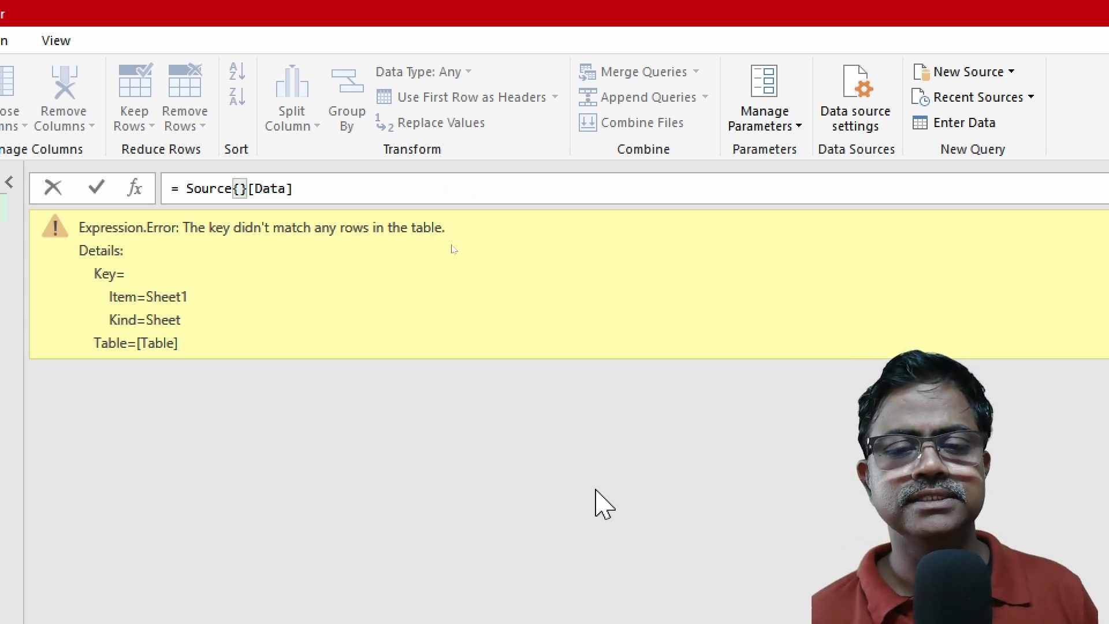
pyautogui.write('0')
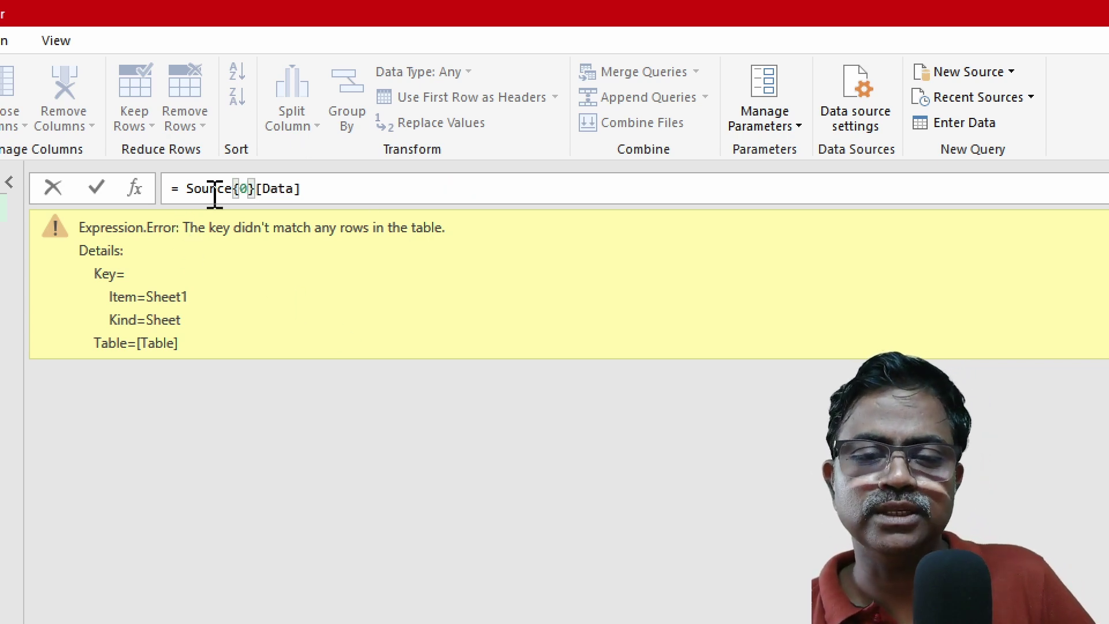
pyautogui.moveTo(224, 191)
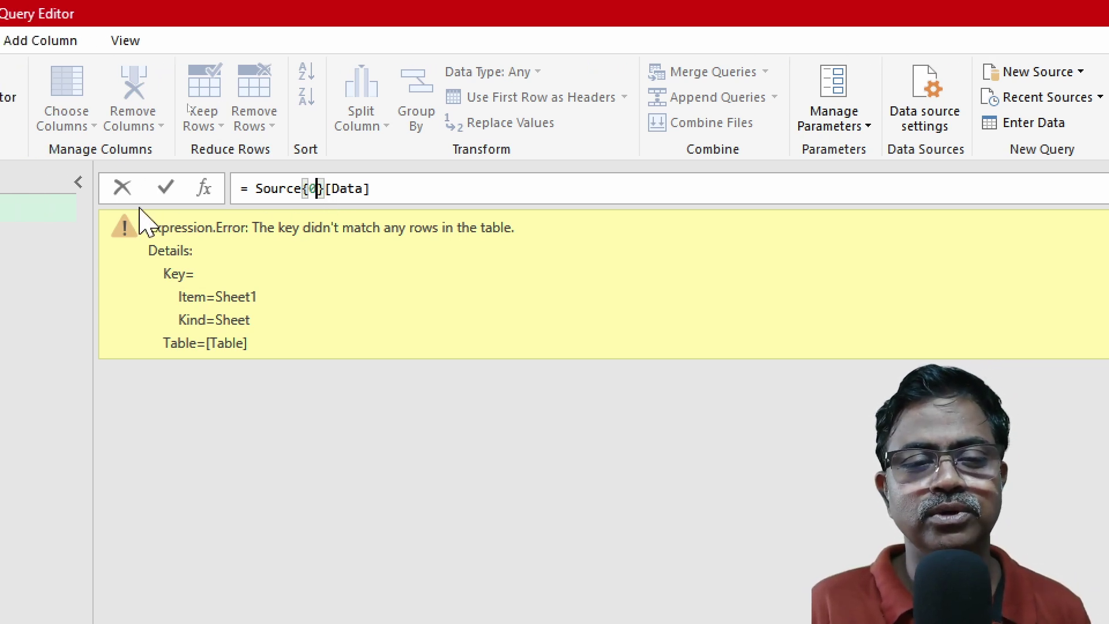
pyautogui.click(170, 195)
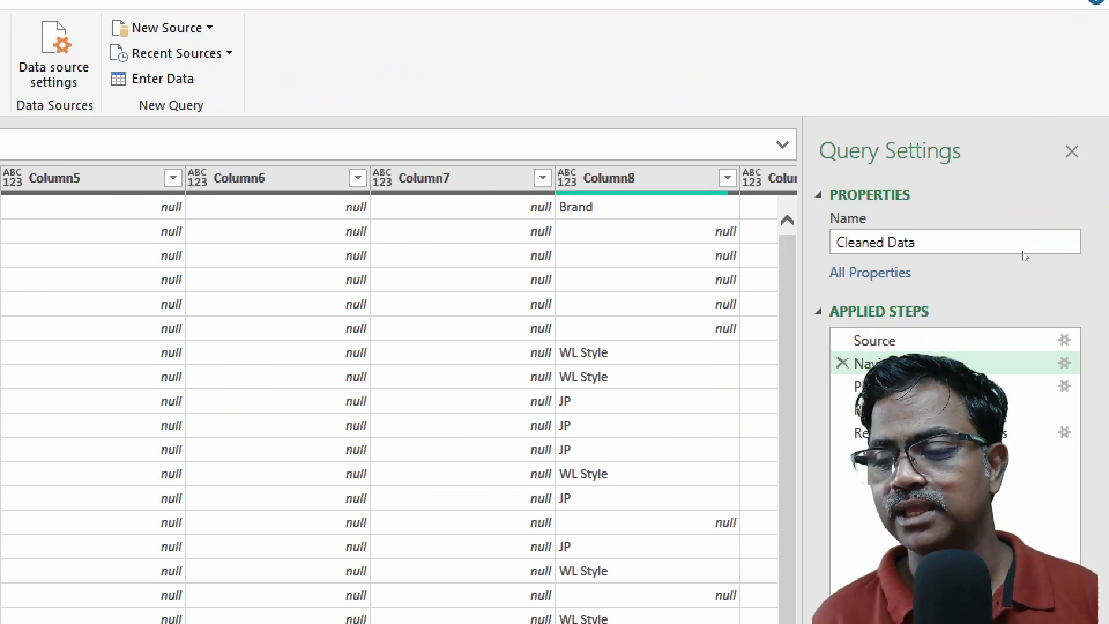
pyautogui.click(988, 456)
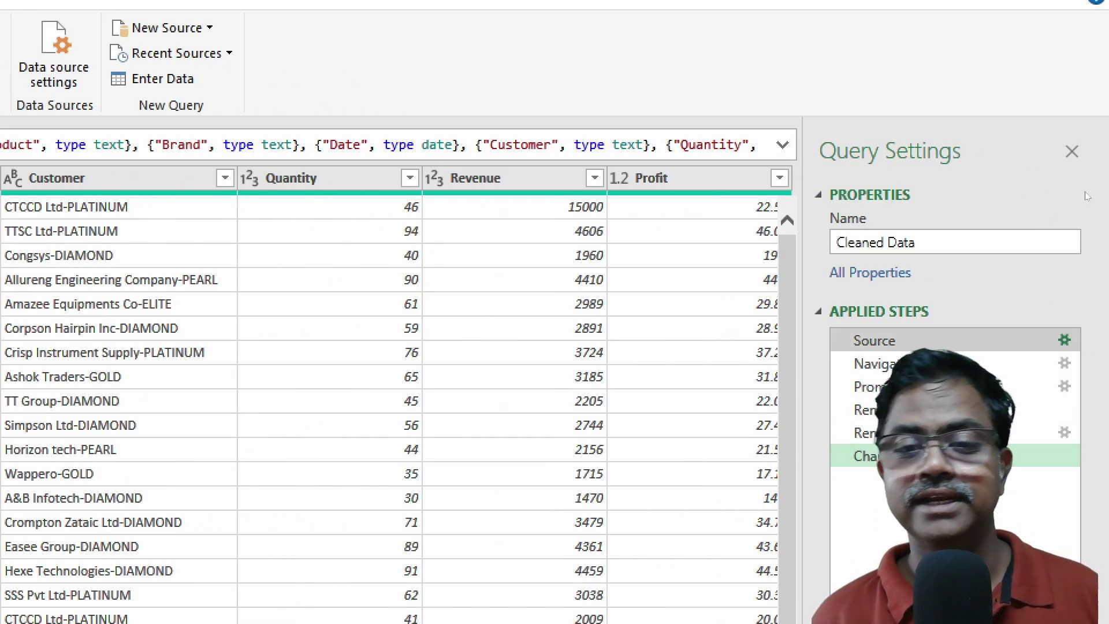
# Set the Source step's file path to the Dataset1.xlsx workbook
pyautogui.click(1065, 341)
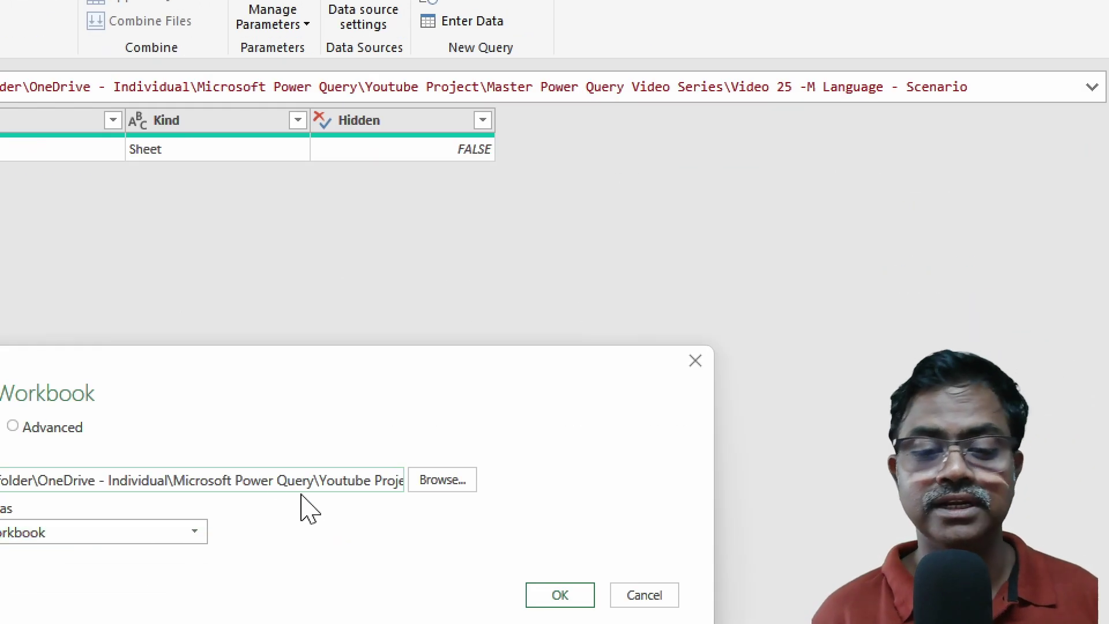
pyautogui.moveTo(272, 483); pyautogui.dragTo(614, 486)
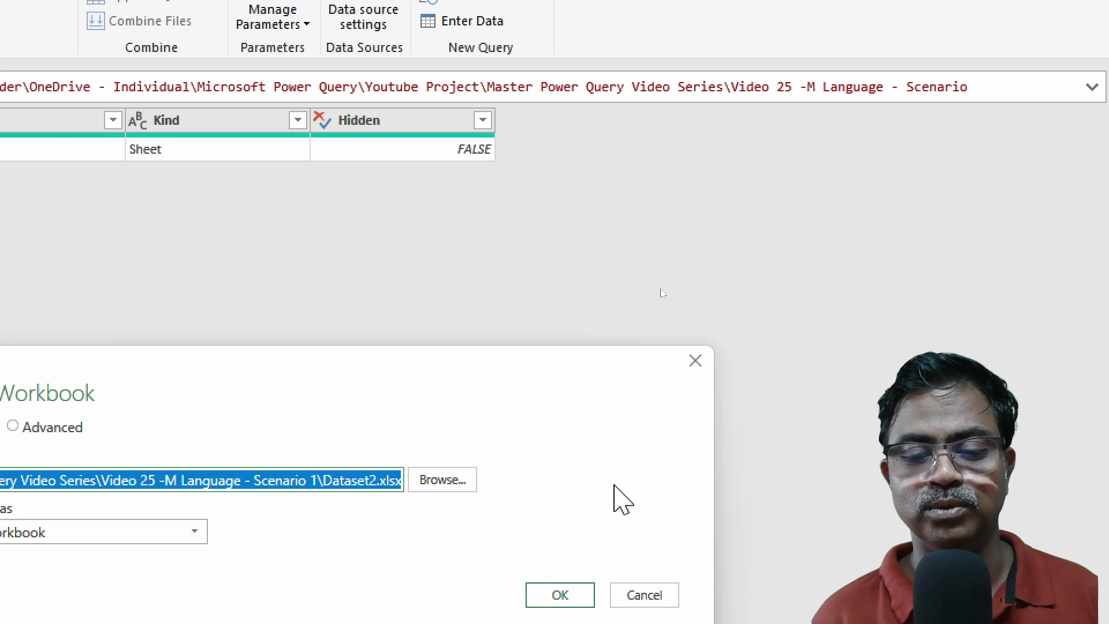
pyautogui.moveTo(440, 386); pyautogui.dragTo(618, 260)
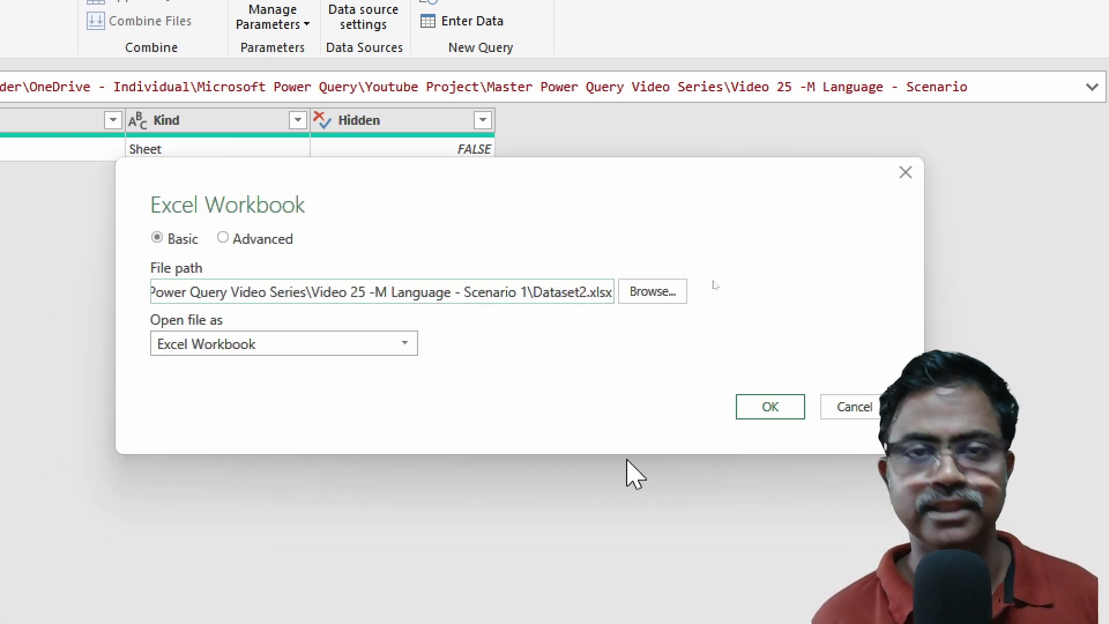
pyautogui.press('Delete')
pyautogui.write('1')
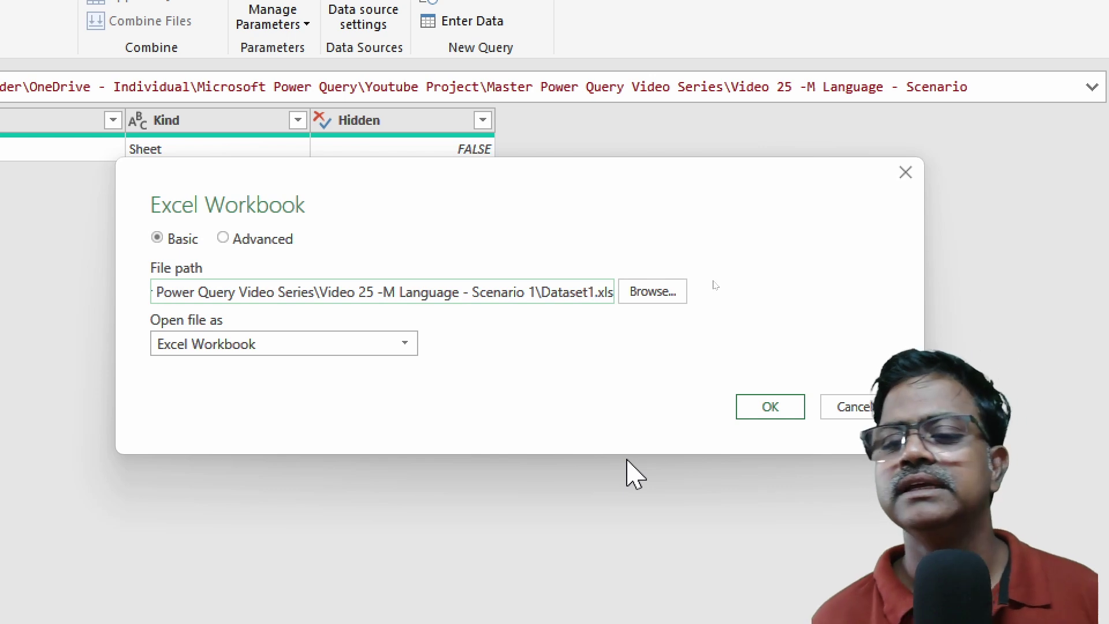
pyautogui.click(781, 408)
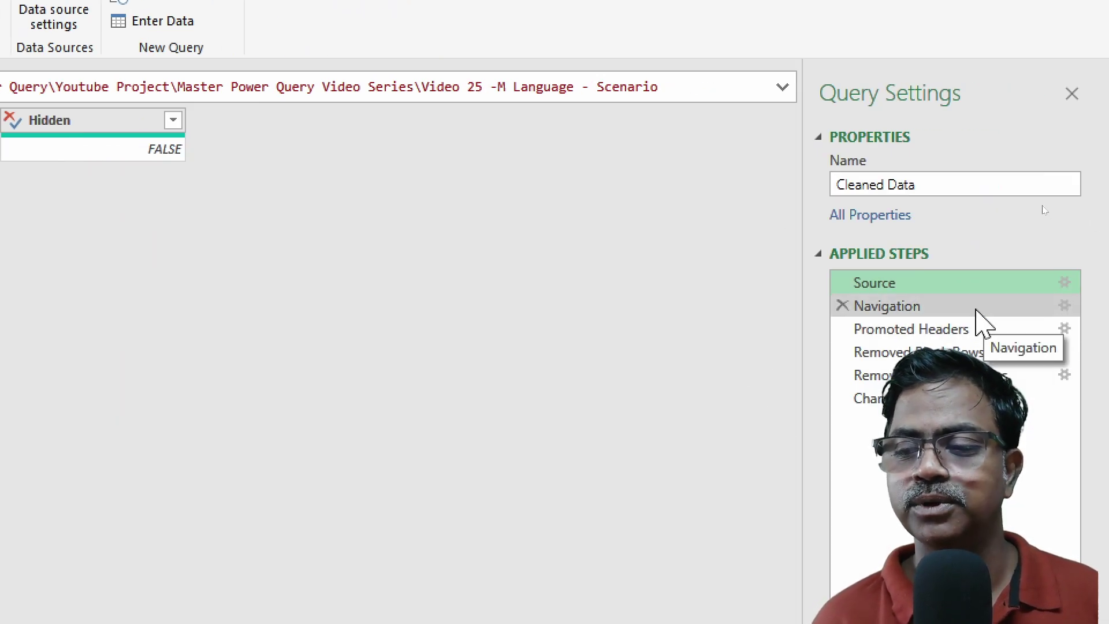
# Check the output of the Navigation and Changed Type steps with Dataset1 as the source
pyautogui.click(887, 306)
pyautogui.click(144, 122)
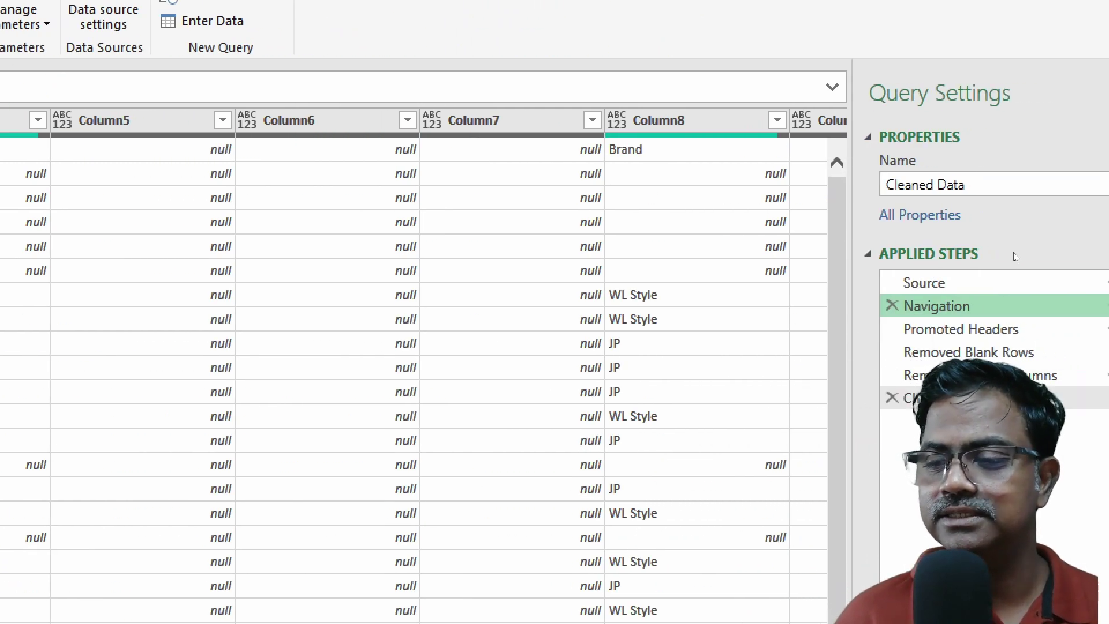
pyautogui.click(953, 398)
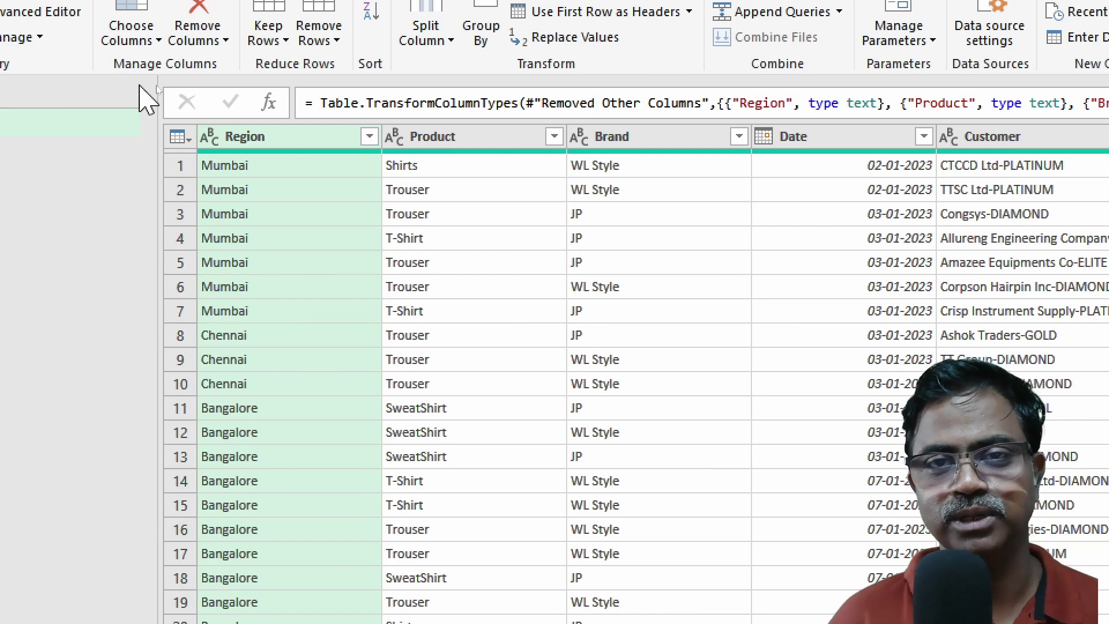